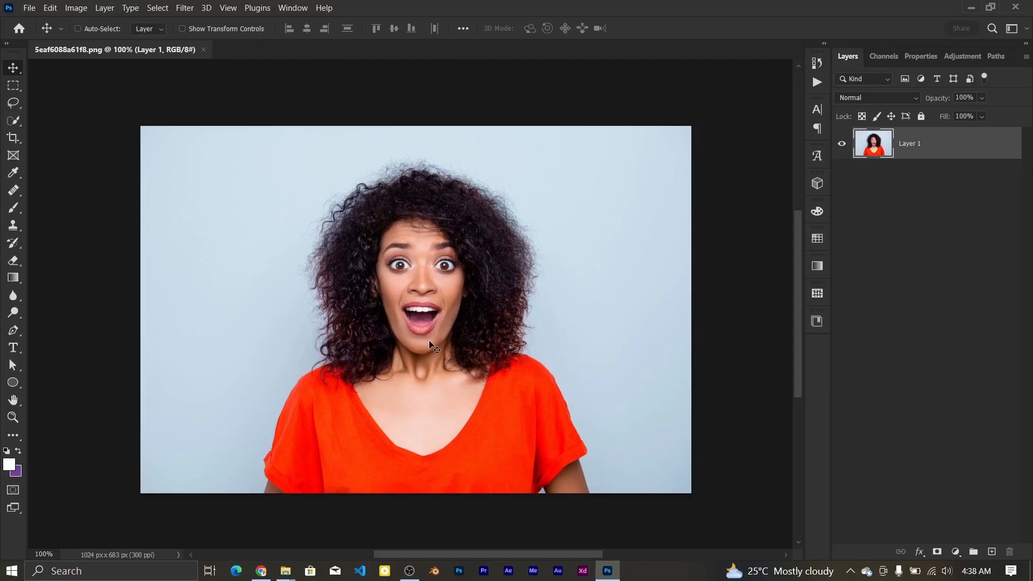
Step: Switch to Chrome, open the video "Product Manipulation Poster Design Dr Pepper Drink" and pause it
left_click(261, 571)
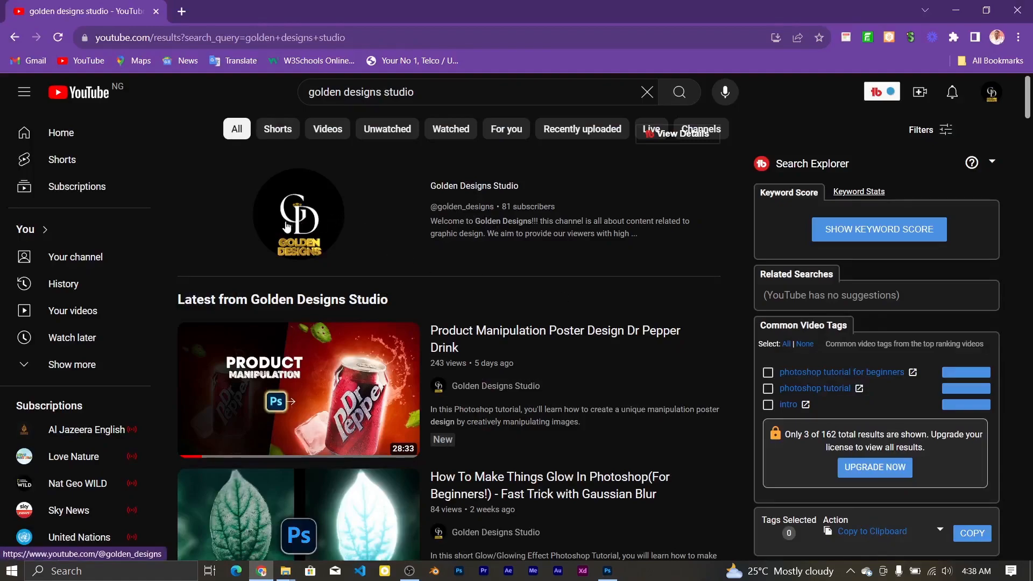
mouse_move(368, 395)
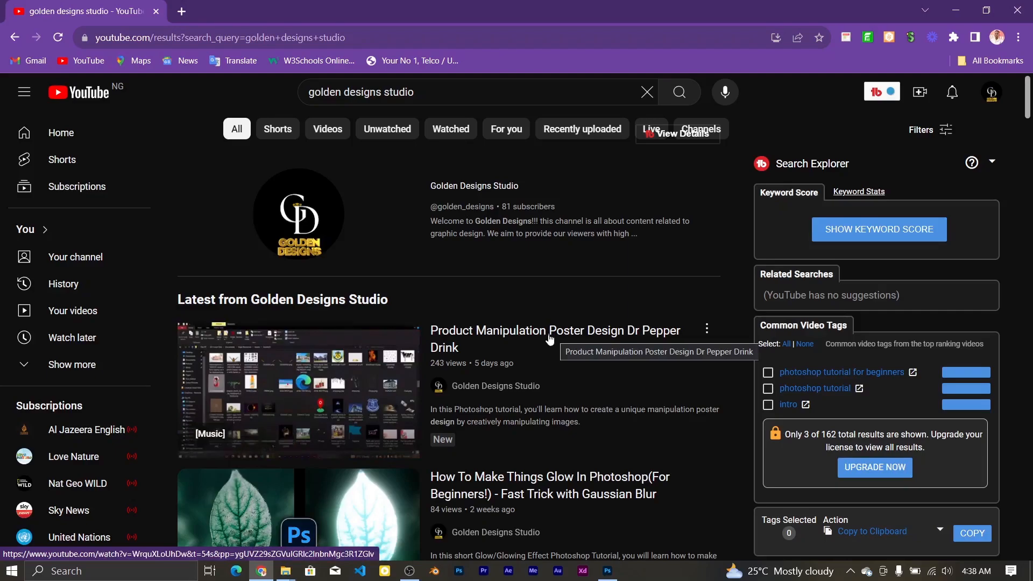
left_click(460, 335)
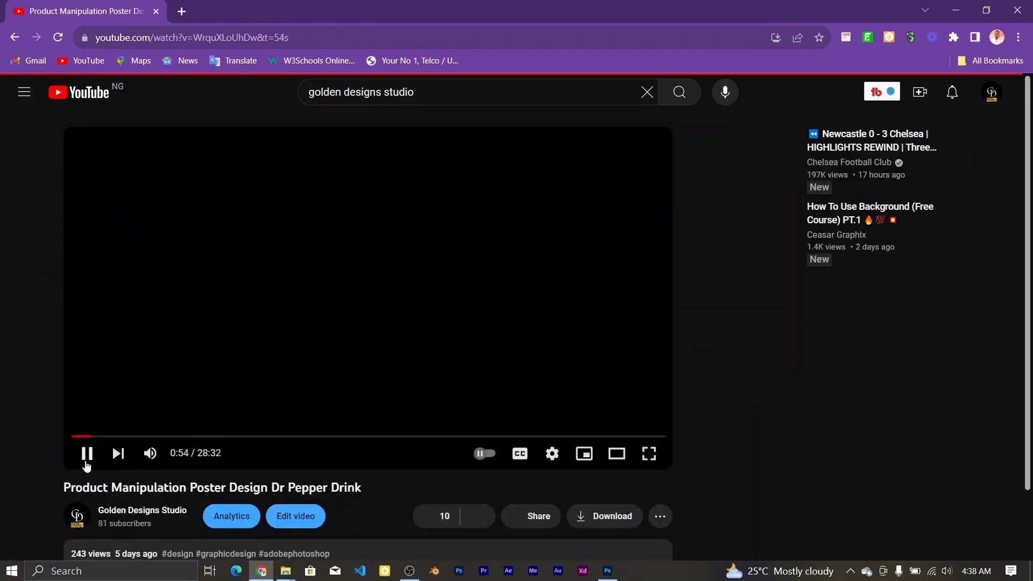
left_click(84, 458)
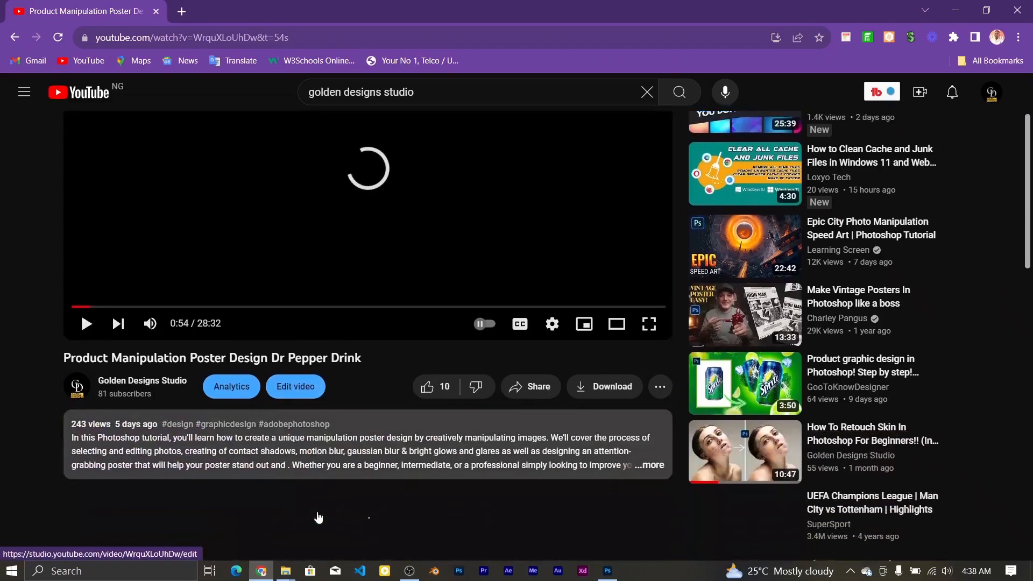
Step: Expand the full video description and find the asset download links
scroll(652, 397, "down", 3)
left_click(652, 399)
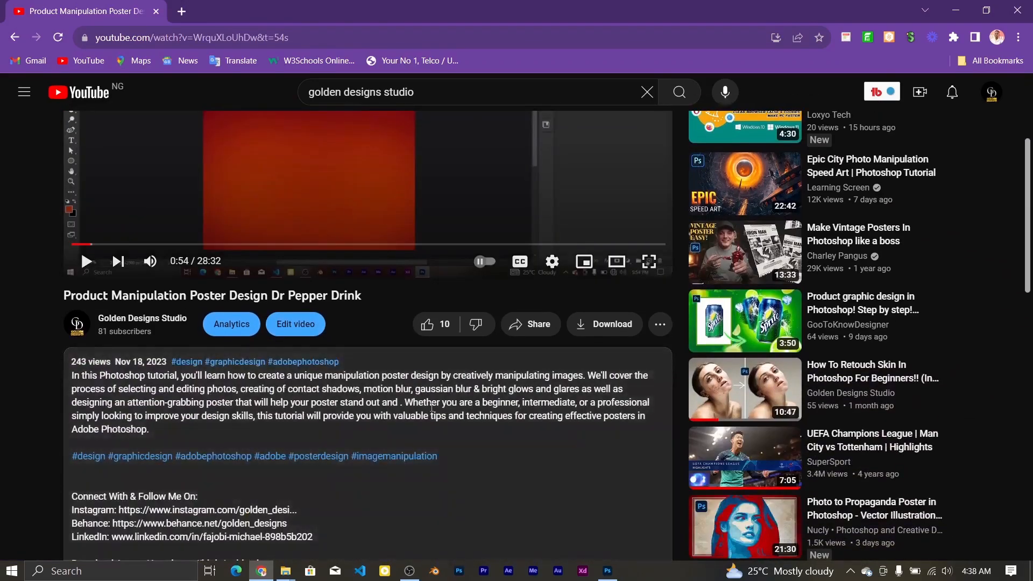
scroll(389, 407, "down", 5)
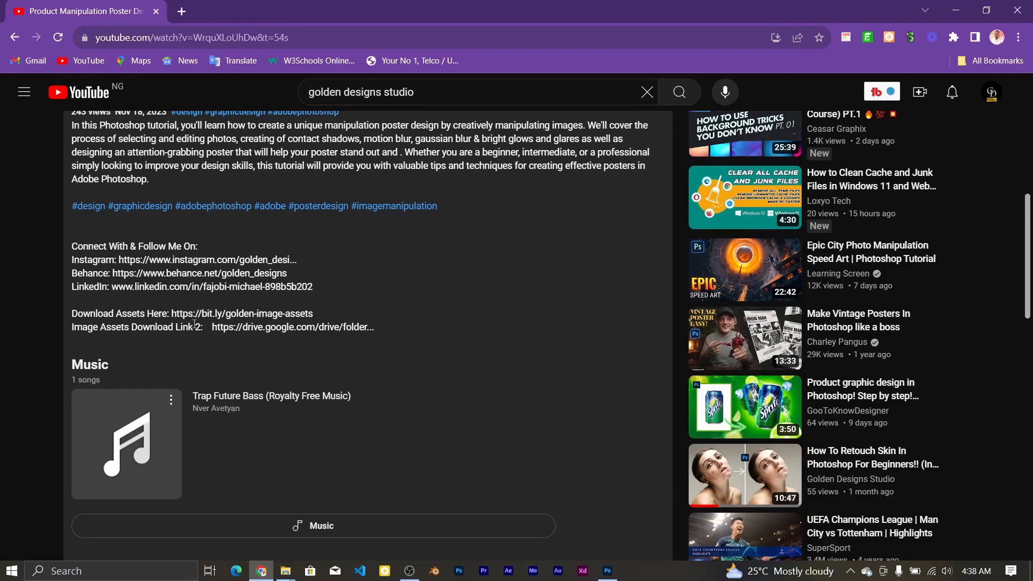
left_click_drag(172, 314, 314, 314)
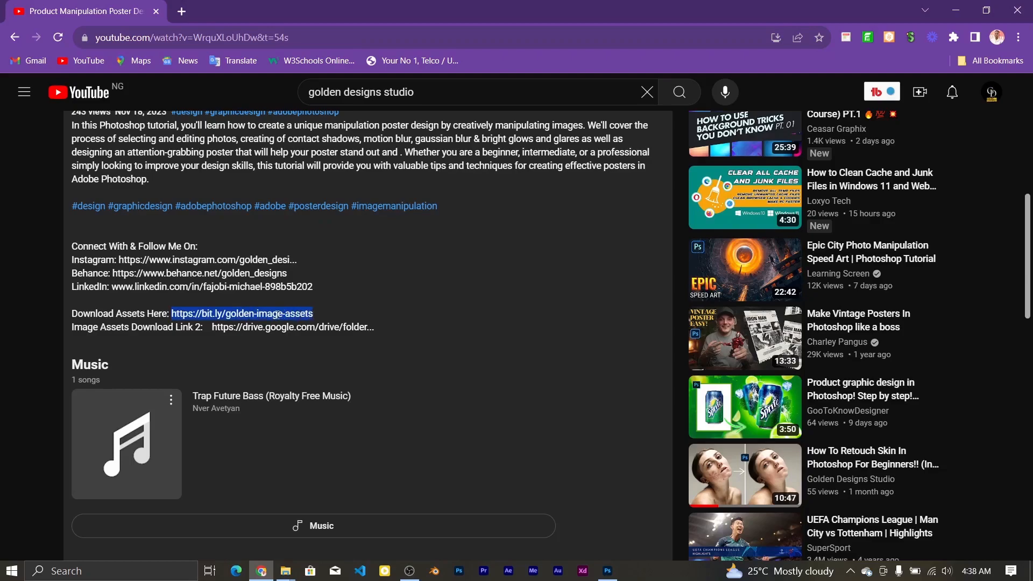
right_click(272, 315)
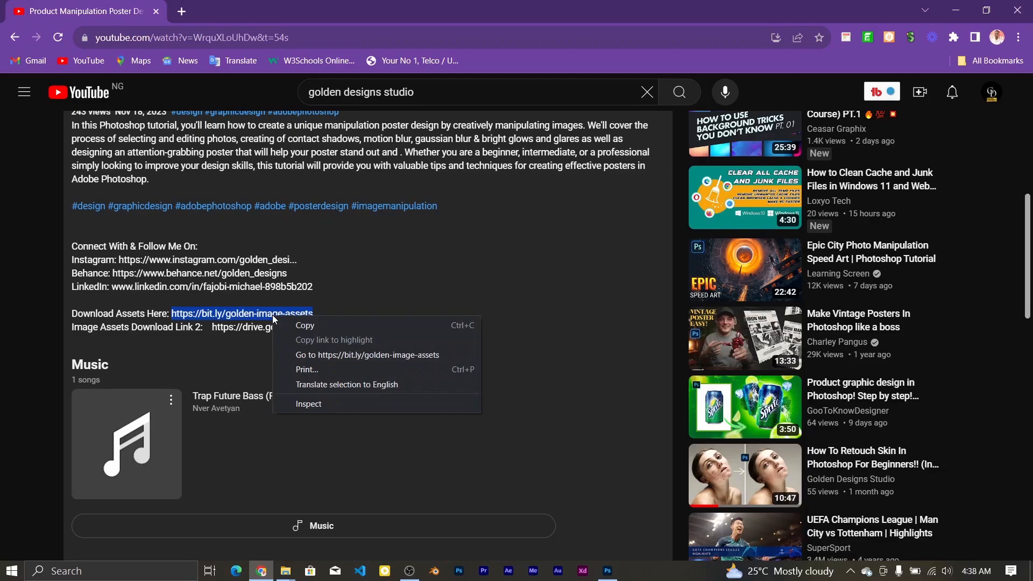
left_click(320, 329)
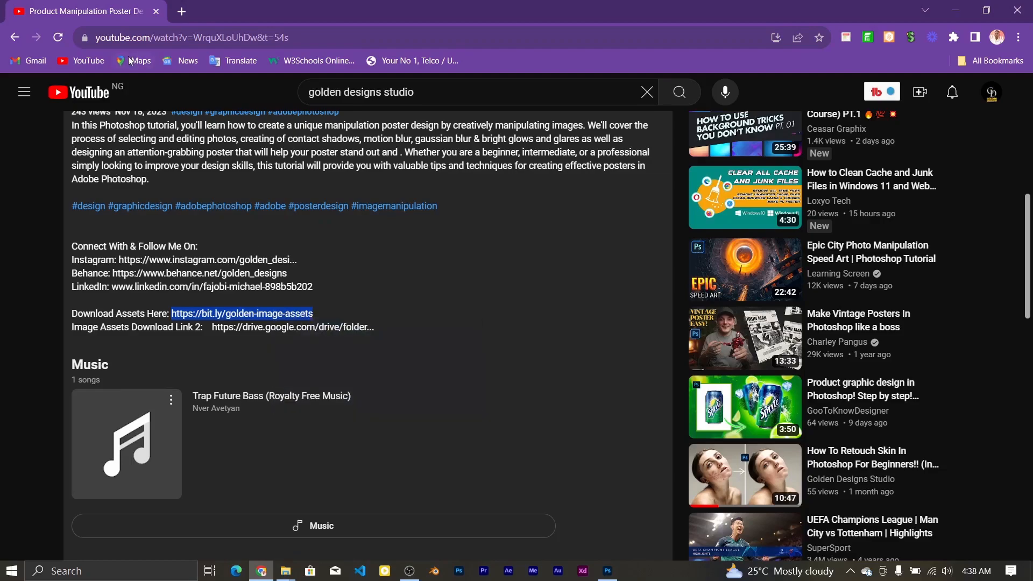
left_click(182, 12)
left_click(184, 37)
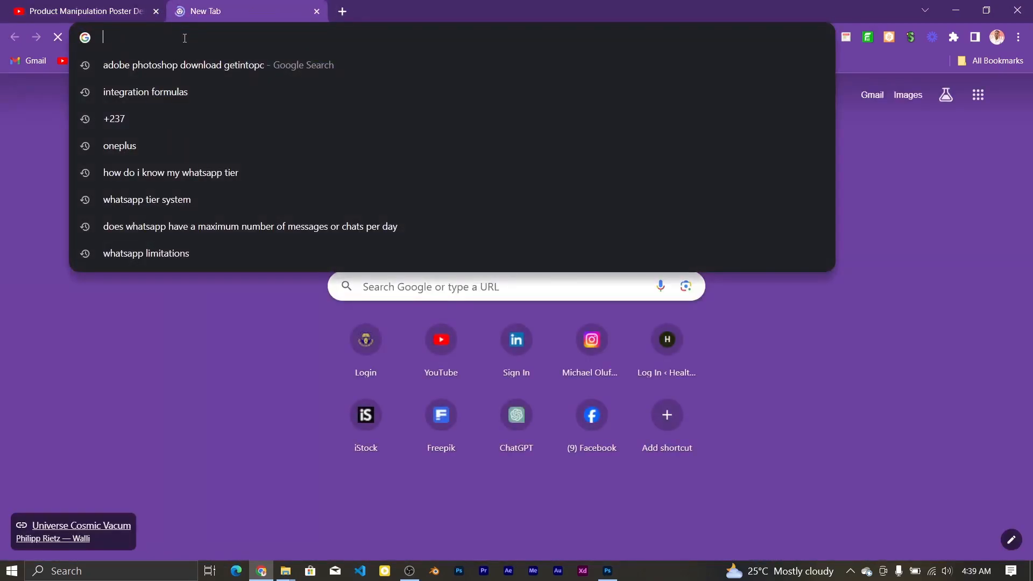
key("ctrl+v")
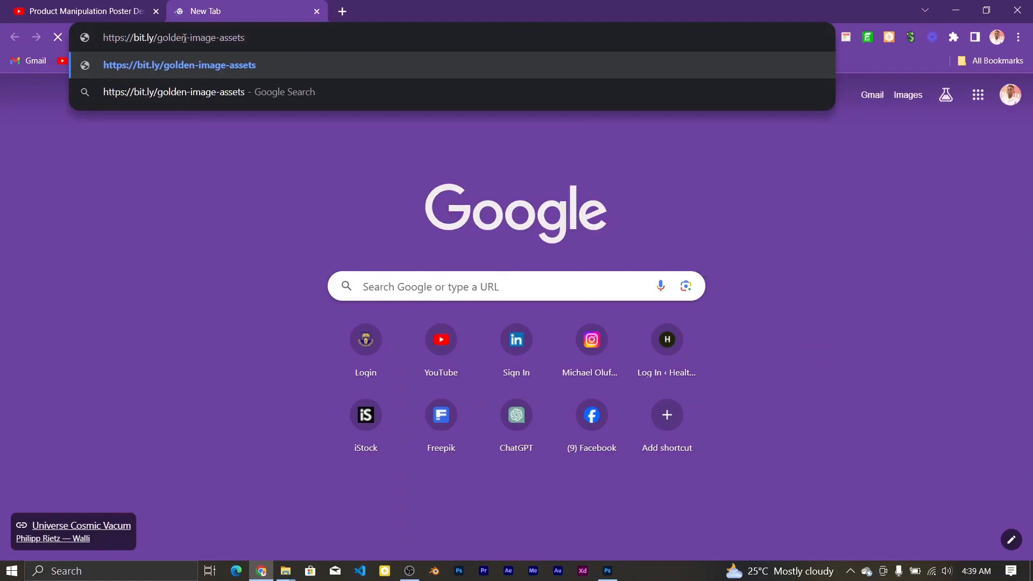
key("Return")
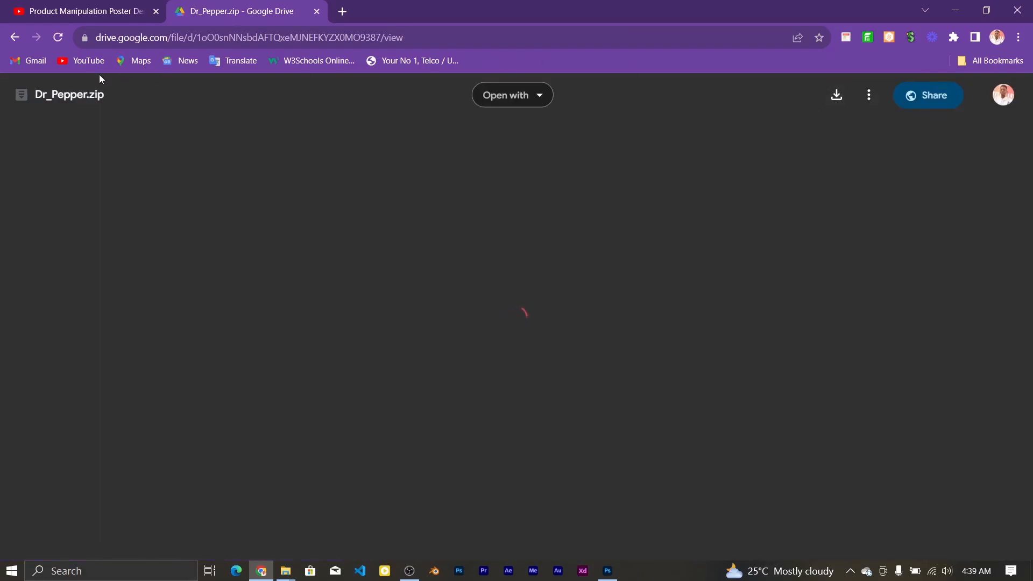
Step: Return from the Drive file to the video page and switch back to Photoshop
left_click(85, 15)
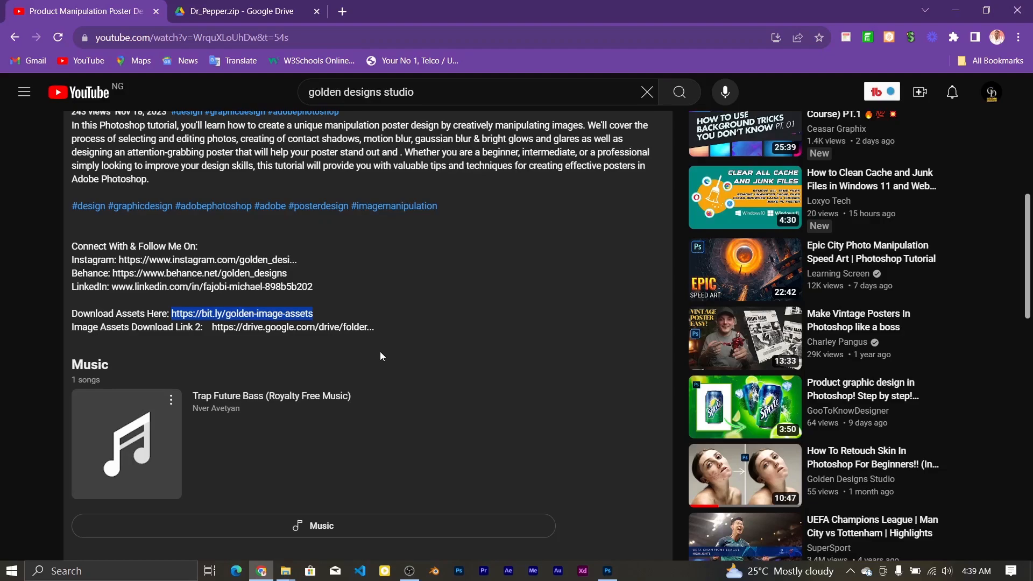
left_click(341, 295)
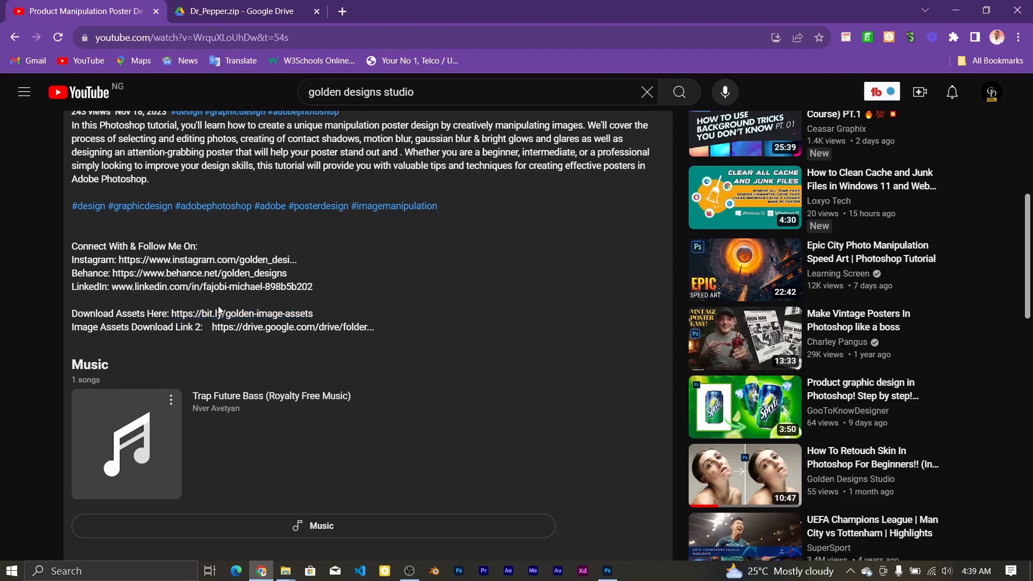
left_click(342, 10)
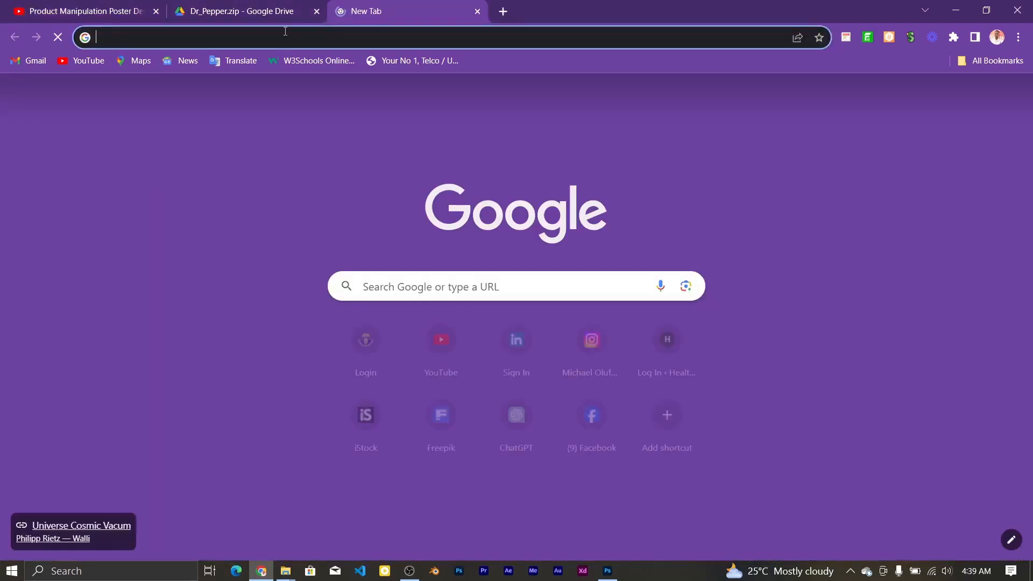
left_click(108, 5)
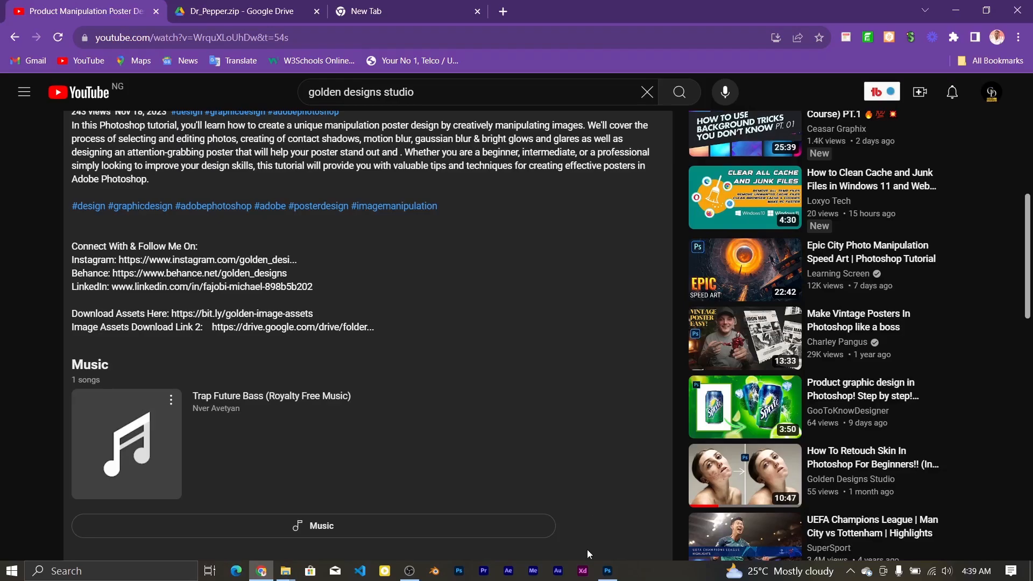
left_click(608, 570)
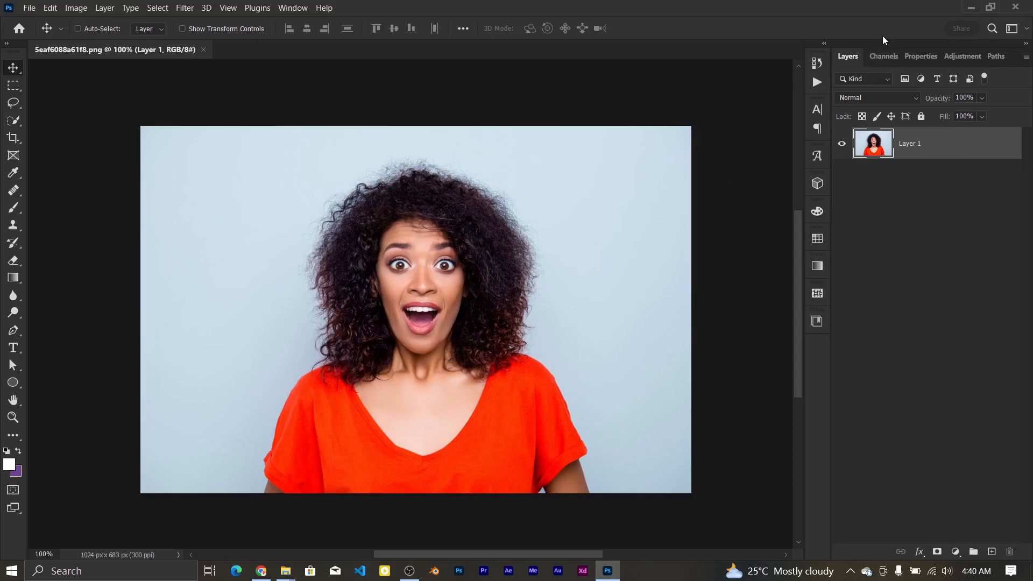
Step: Remove the background from Layer 1 using the Remove Background quick action
left_click(914, 57)
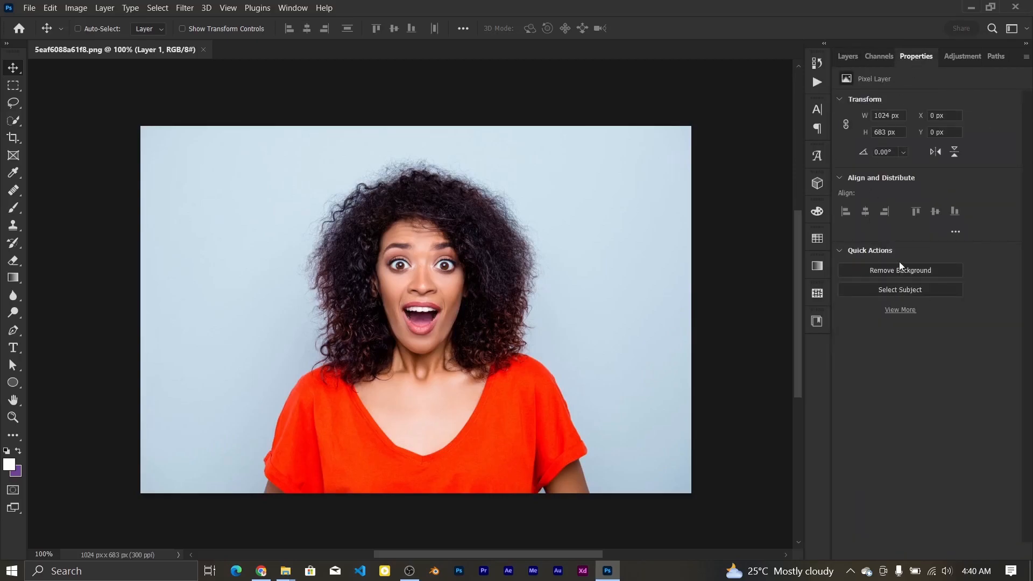
left_click(840, 252)
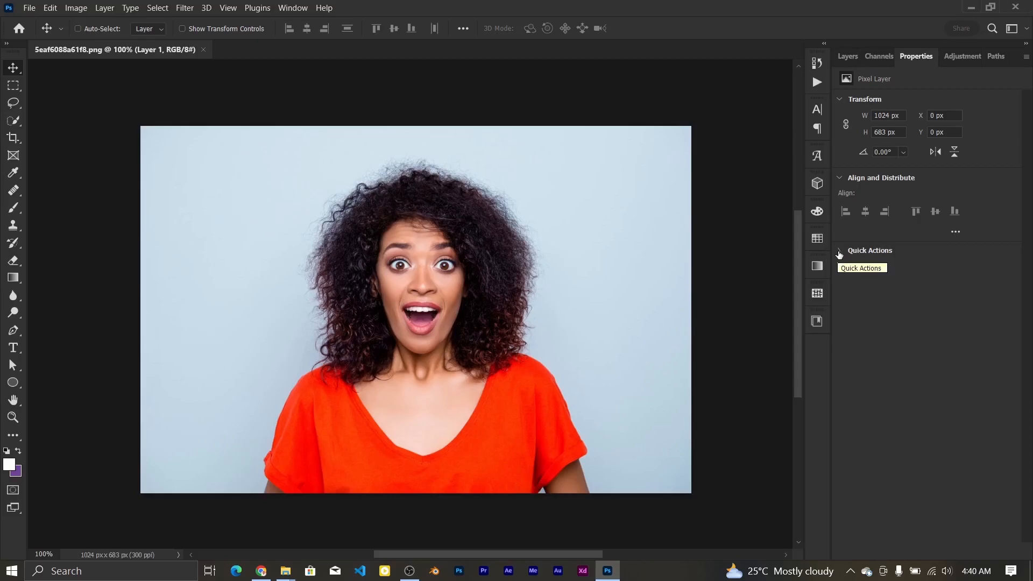
left_click(838, 252)
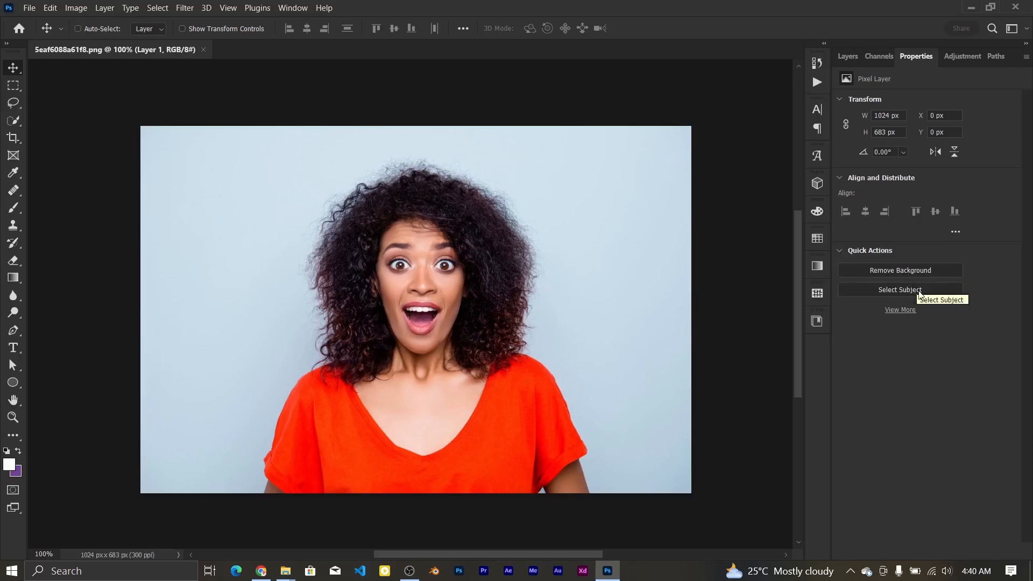
left_click(888, 275)
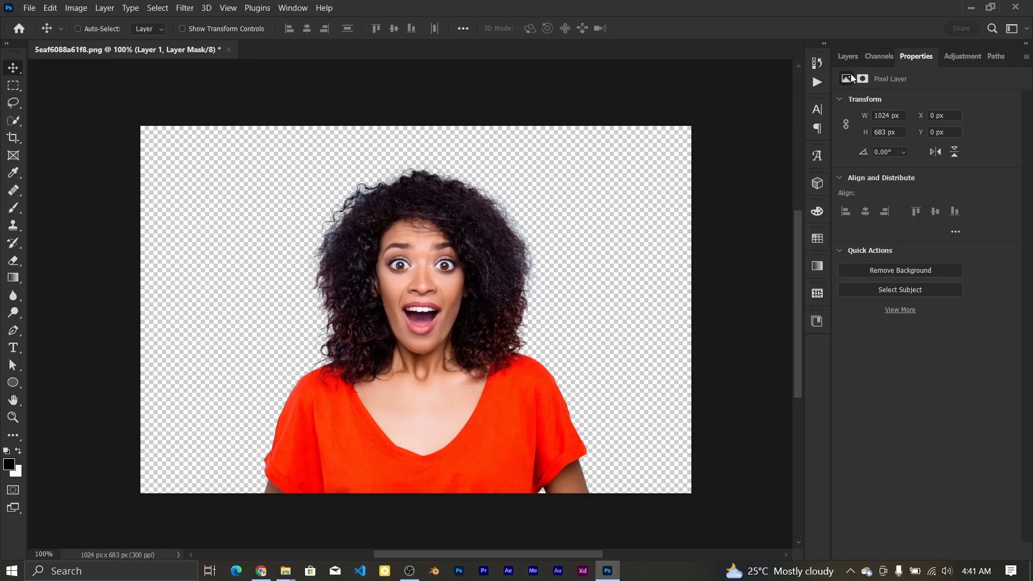
Step: Delete the layer mask from Layer 1 to restore the original photo background
left_click(845, 57)
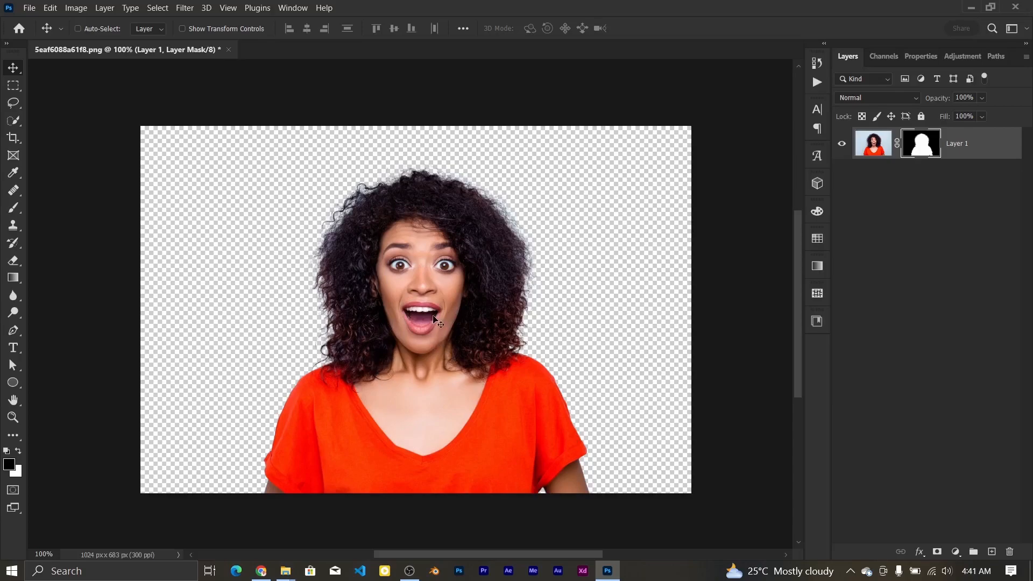
key("Delete")
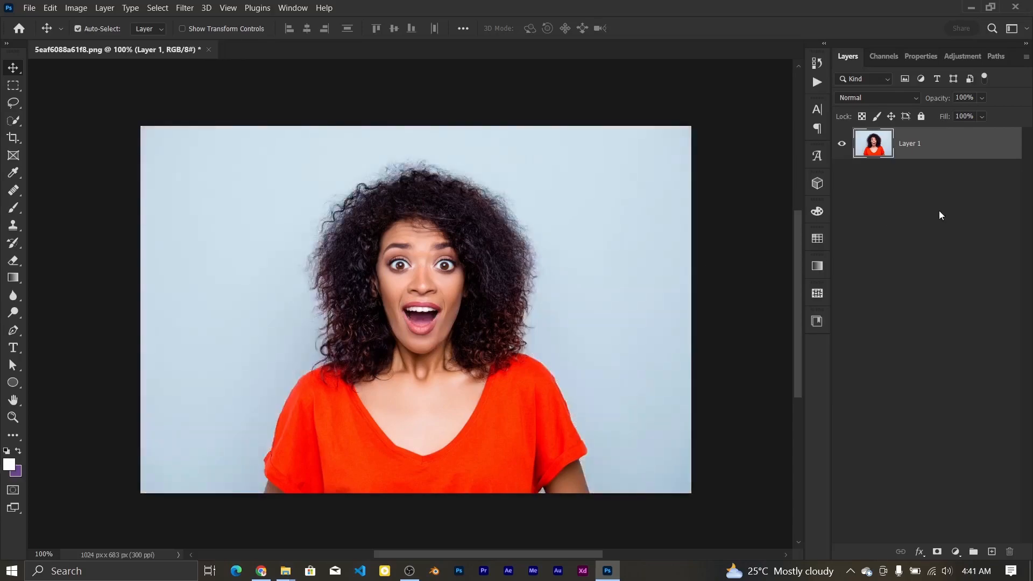
Step: Duplicate Layer 1 and hide the original layer beneath the copy
key("ctrl+j")
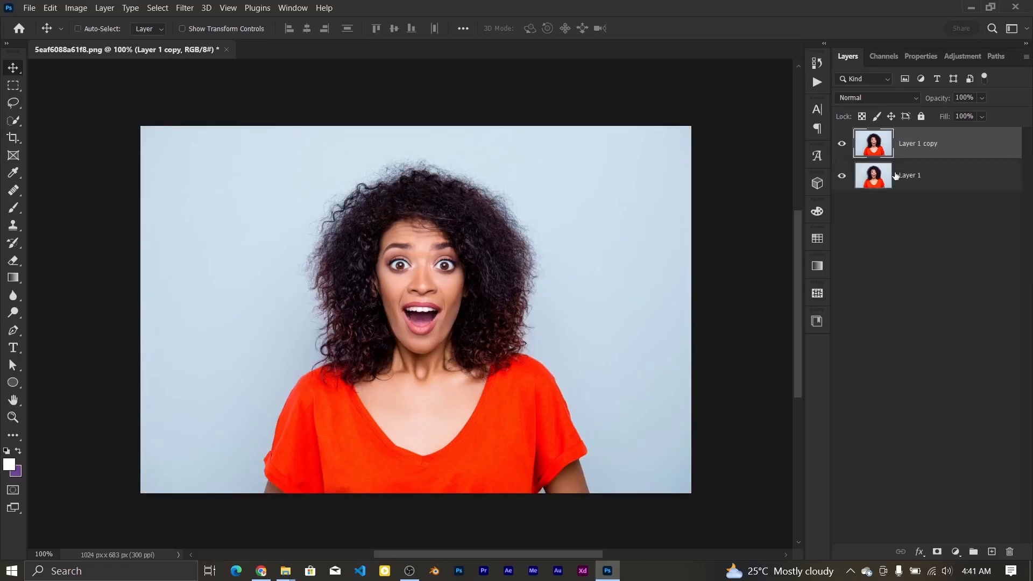
left_click(842, 176)
Step: Select the woman on Layer 1 copy with Select Subject and turn the selection into a layer mask
left_click(923, 57)
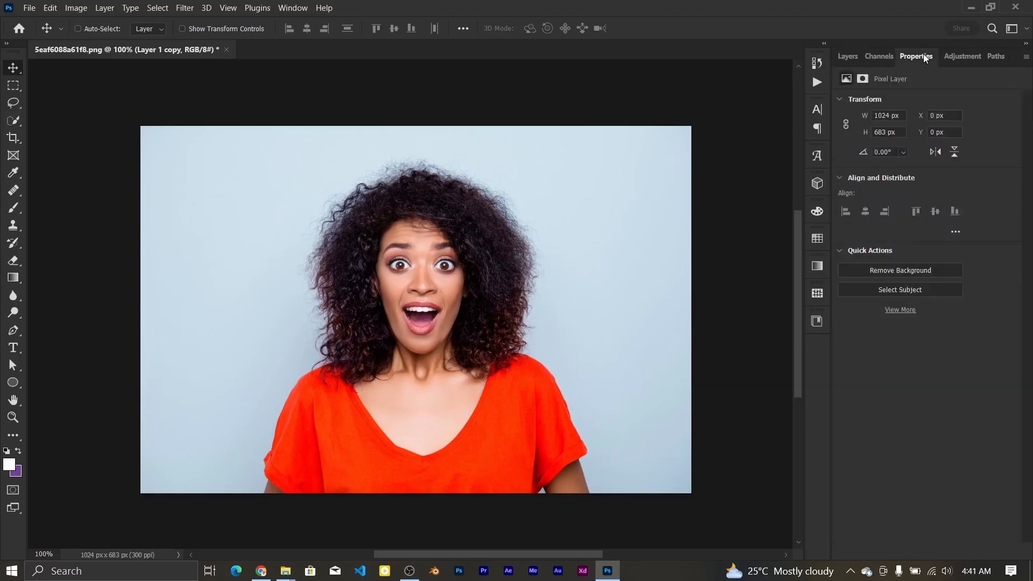
left_click(885, 291)
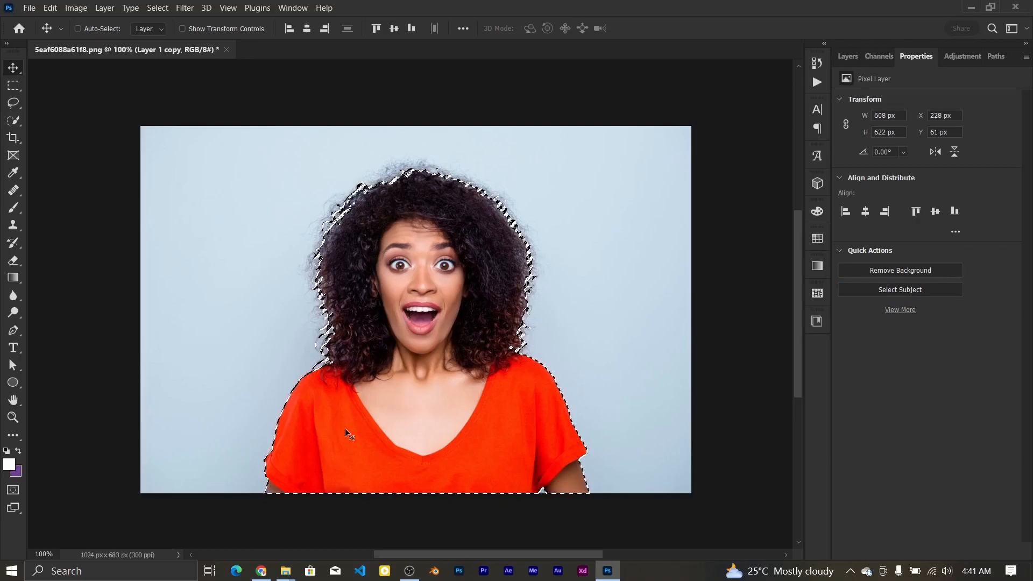
left_click(849, 55)
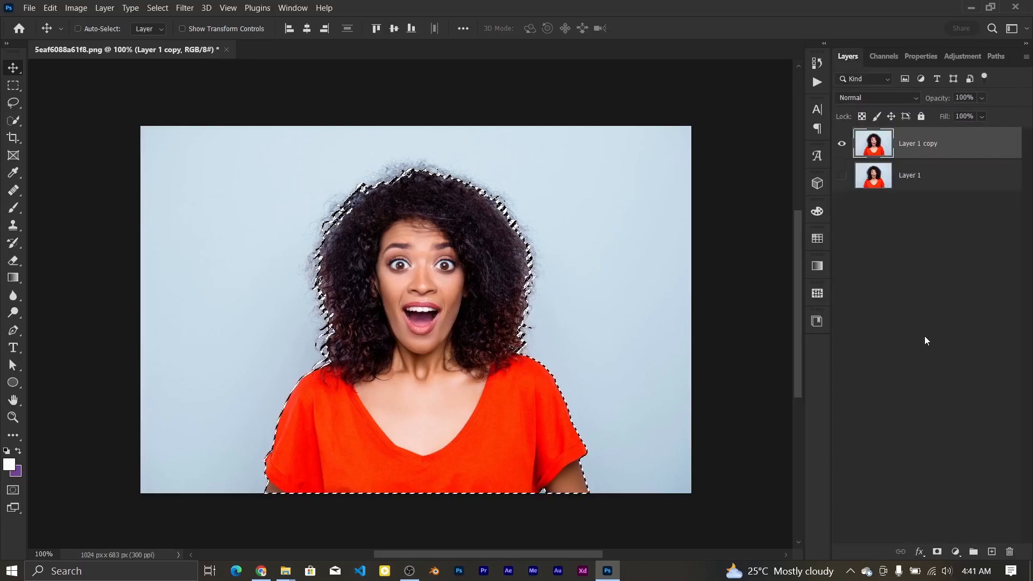
left_click(938, 552)
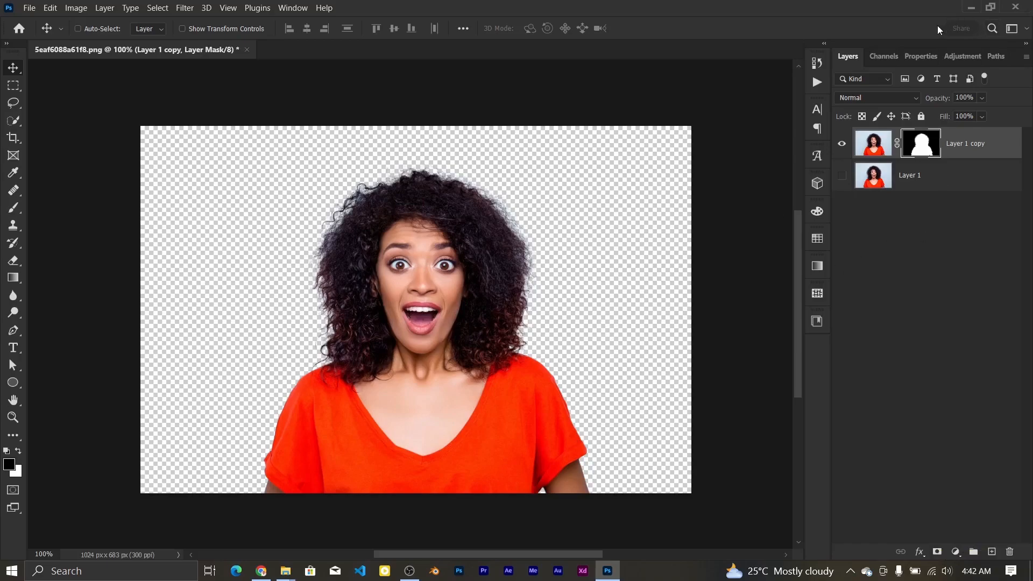
left_click(918, 56)
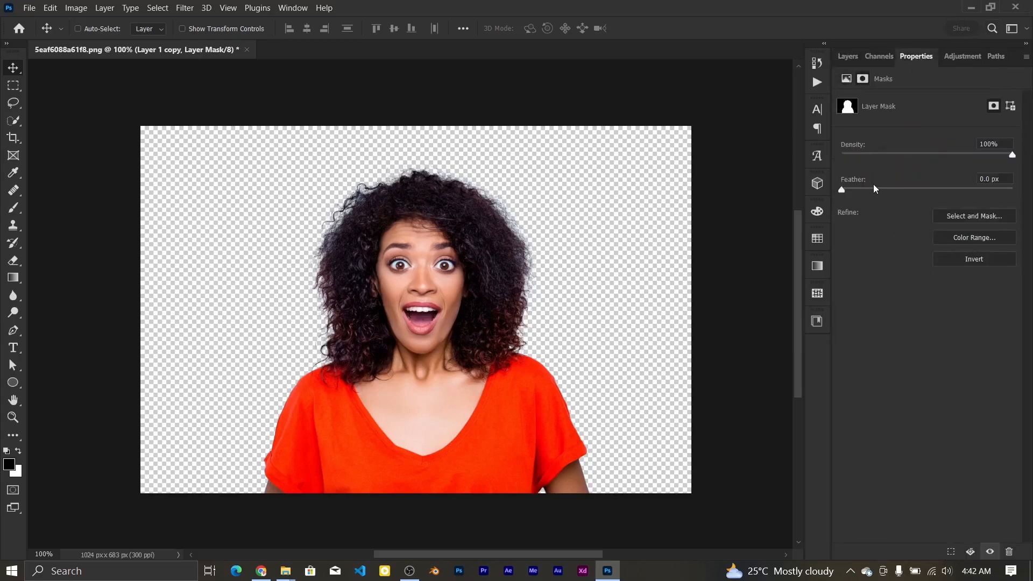
left_click(847, 56)
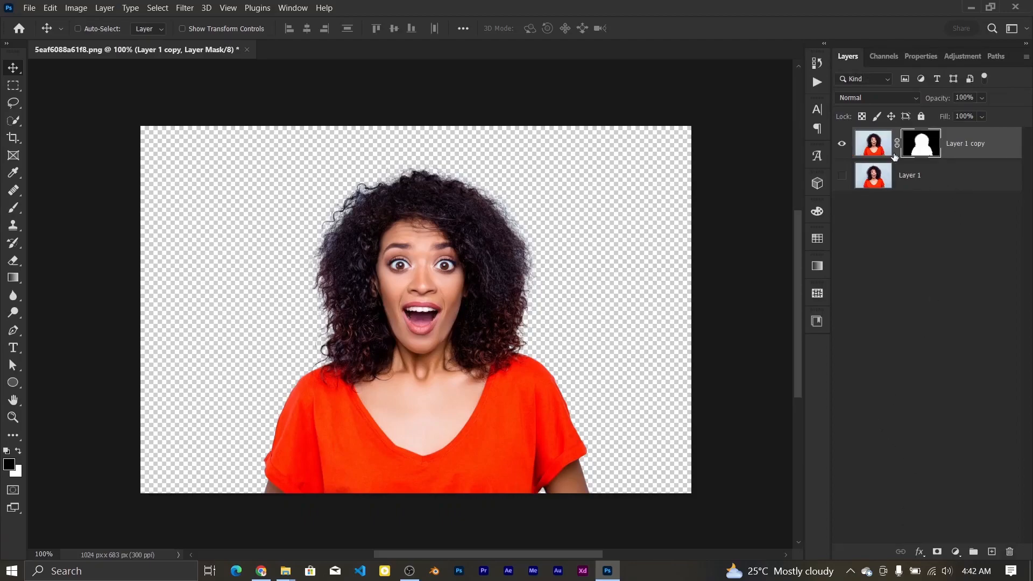
Step: Hide Layer 1 copy, and make the original Layer 1 visible and active
left_click(842, 143)
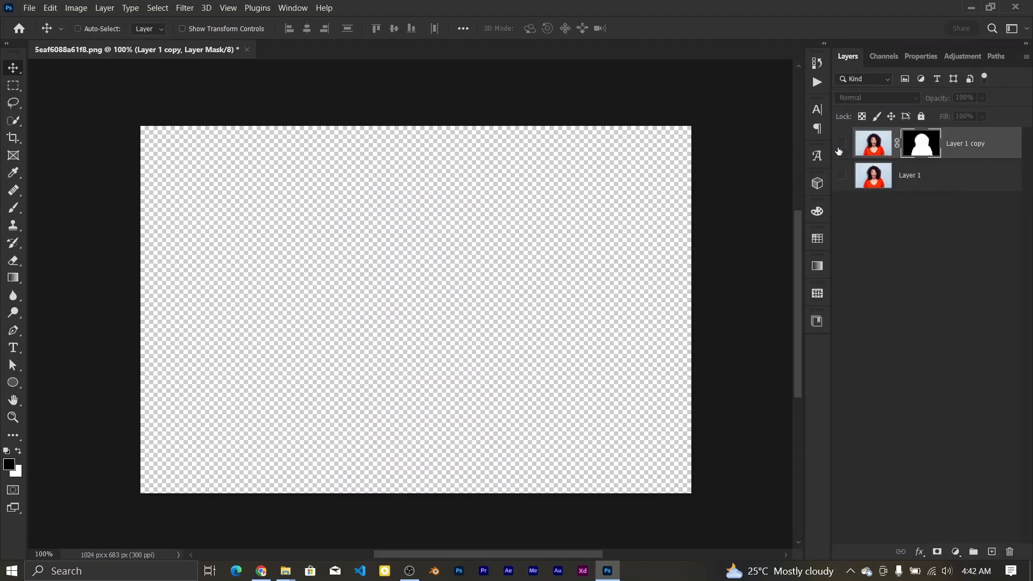
left_click(843, 176)
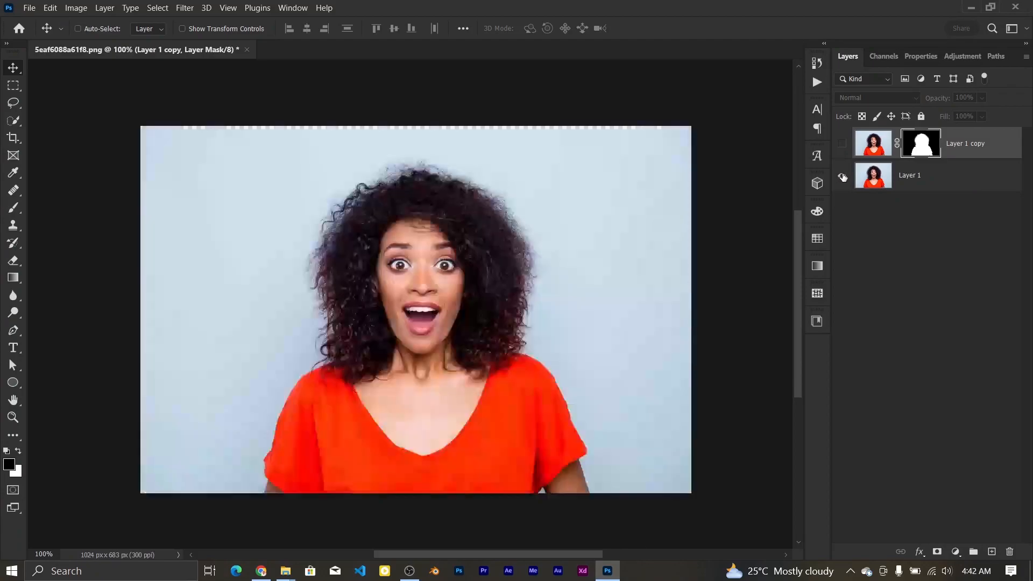
left_click(894, 185)
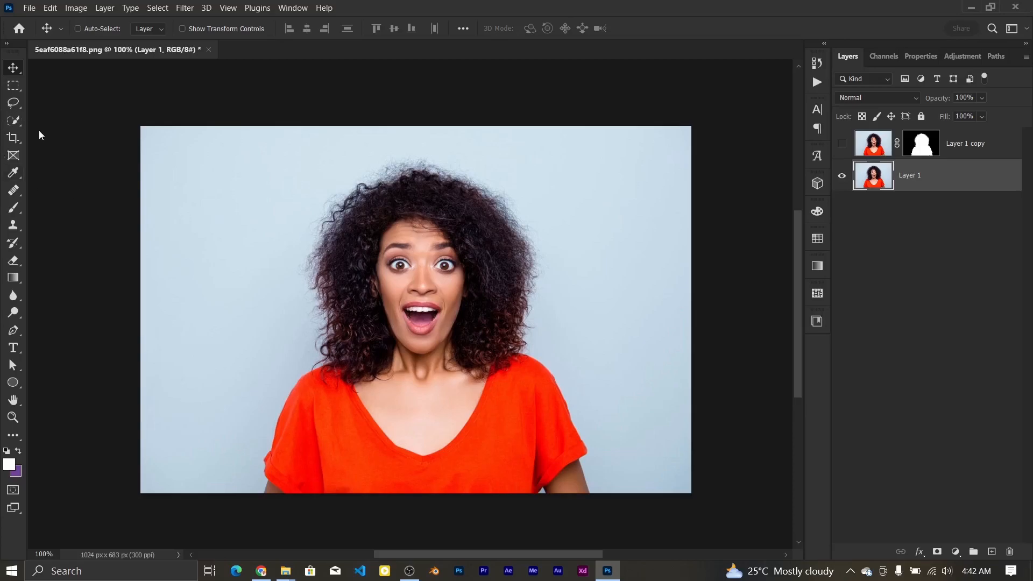
Step: Activate the Quick Selection Tool and view the selection tools grouped with it
left_click(16, 129)
right_click(17, 129)
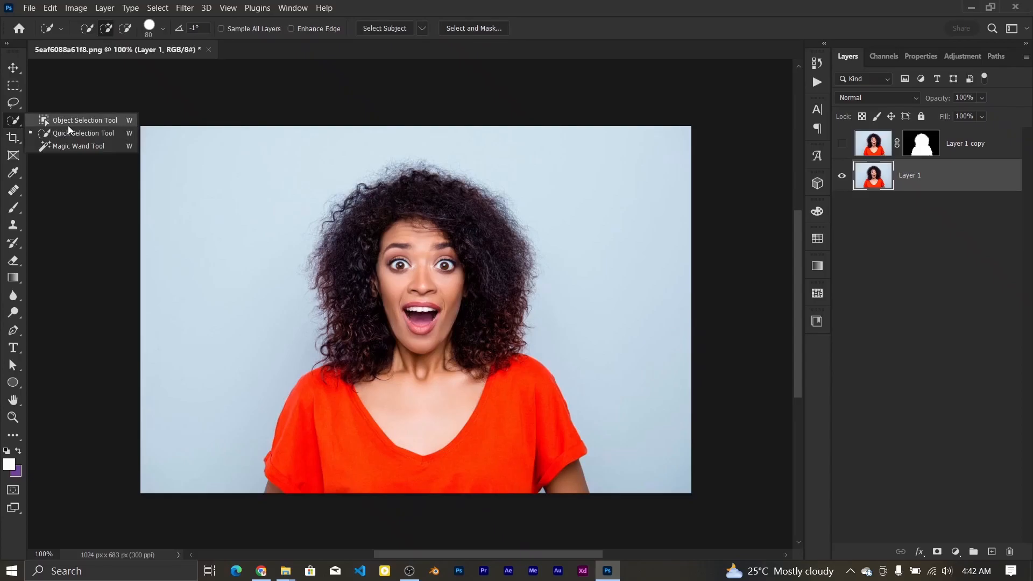
left_click(6, 65)
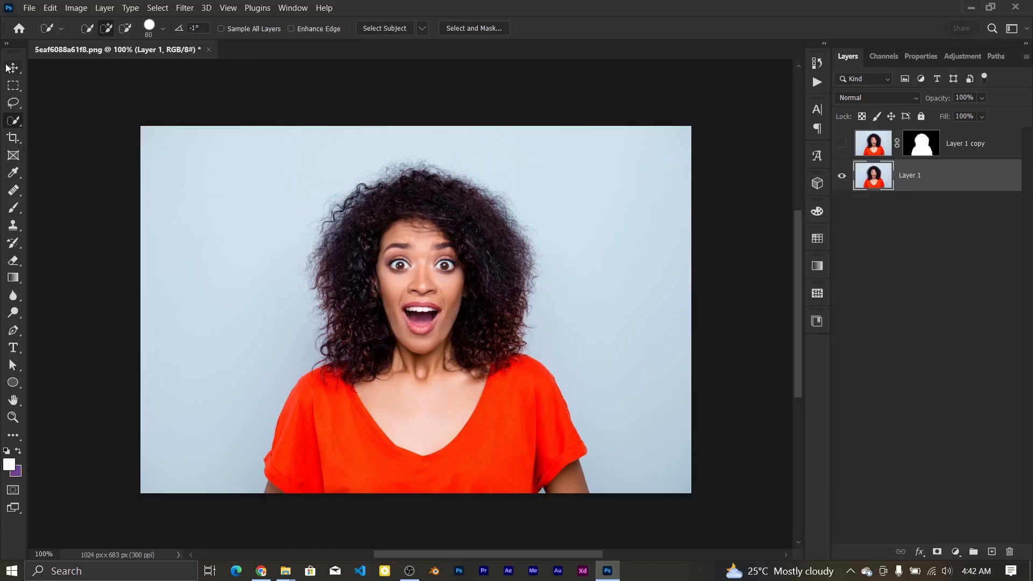
Step: Try masking the woman on Layer 1 with Select Subject, and undo the mask and clear the selection
left_click(15, 125)
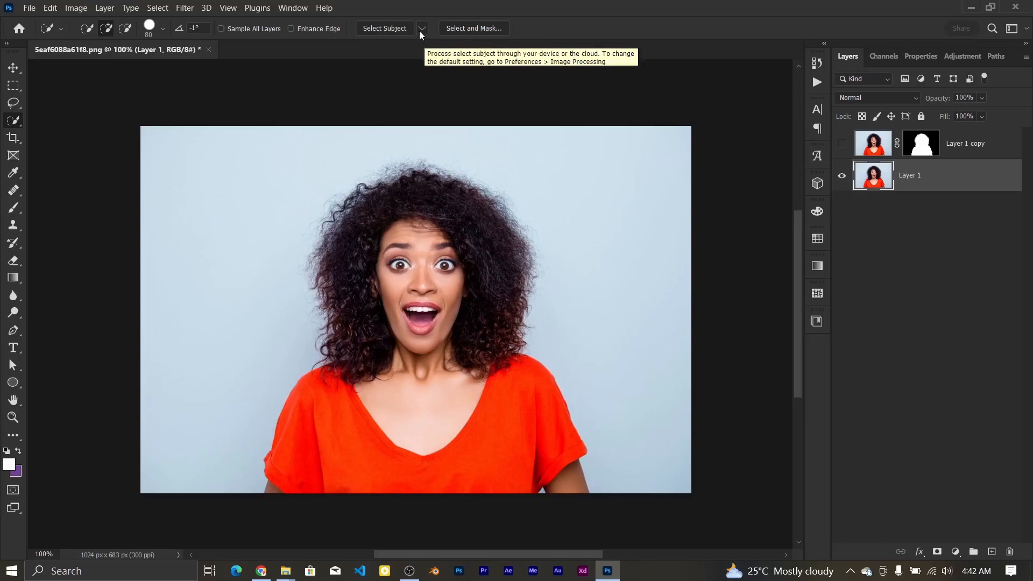
left_click(386, 30)
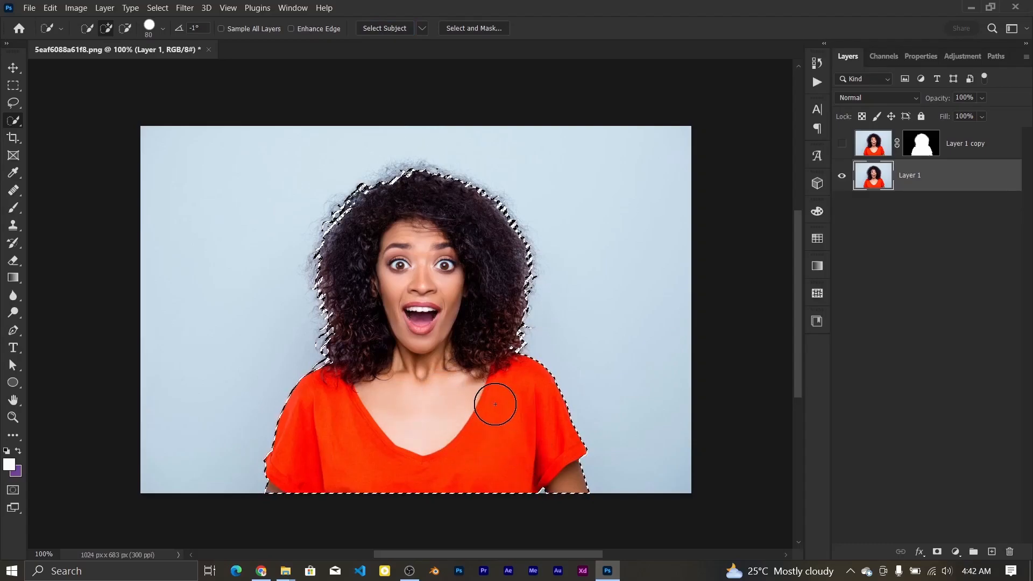
left_click(937, 553)
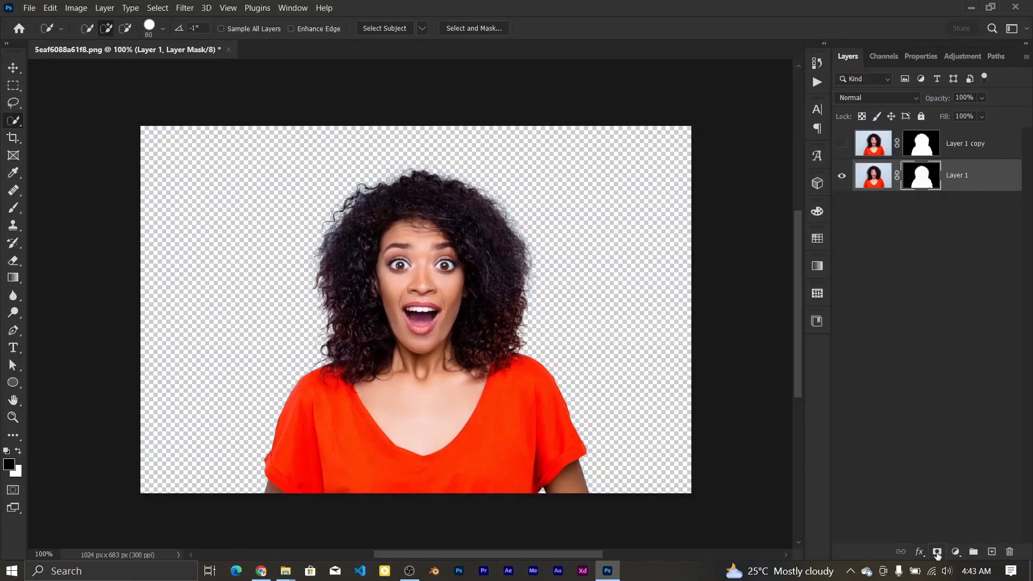
key("ctrl+z")
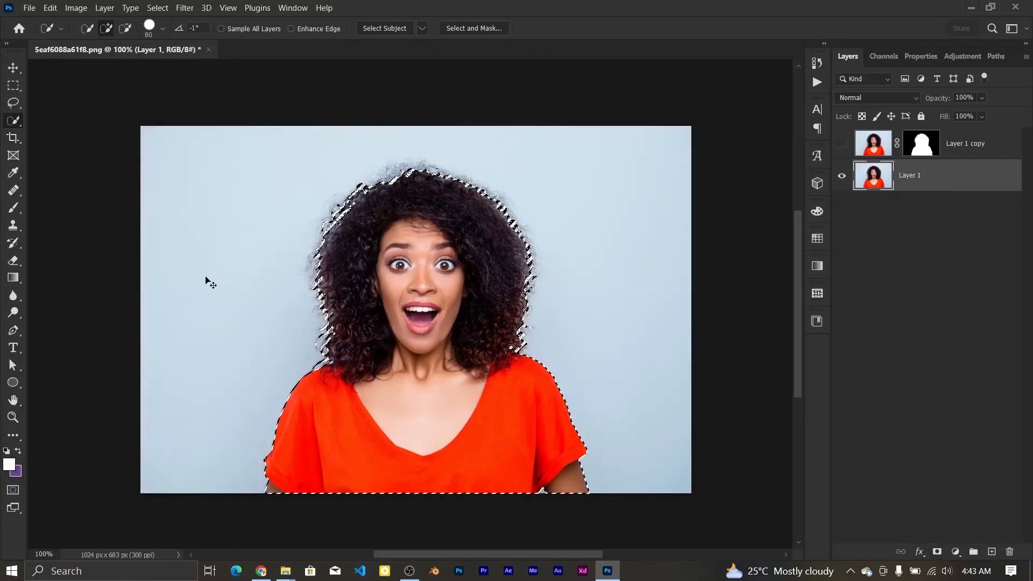
key("ctrl+d")
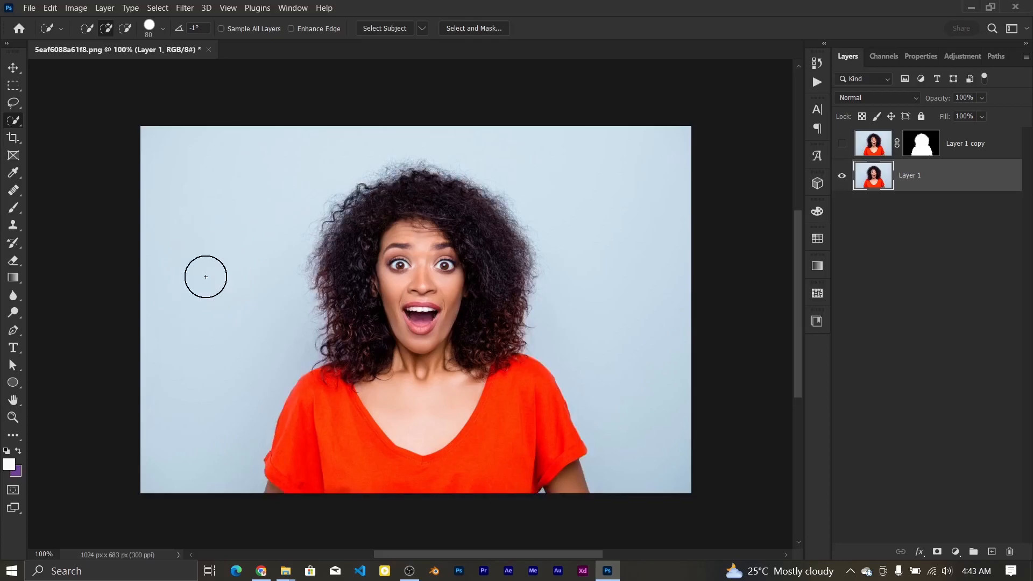
Step: Select the woman's hair, face and shirt on Layer 1 by painting with the Quick Selection Tool
right_click(17, 119)
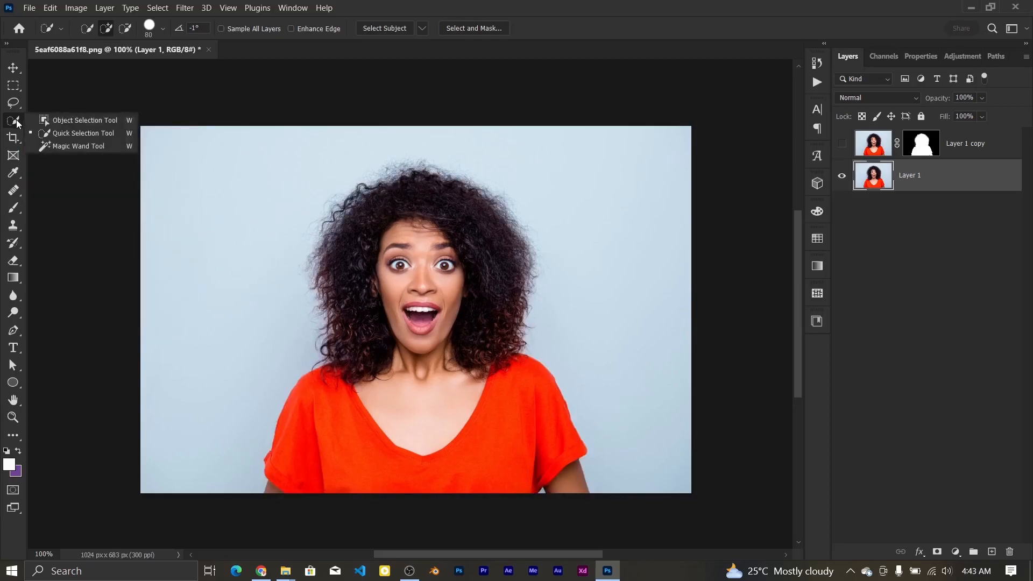
left_click(20, 126)
right_click(21, 125)
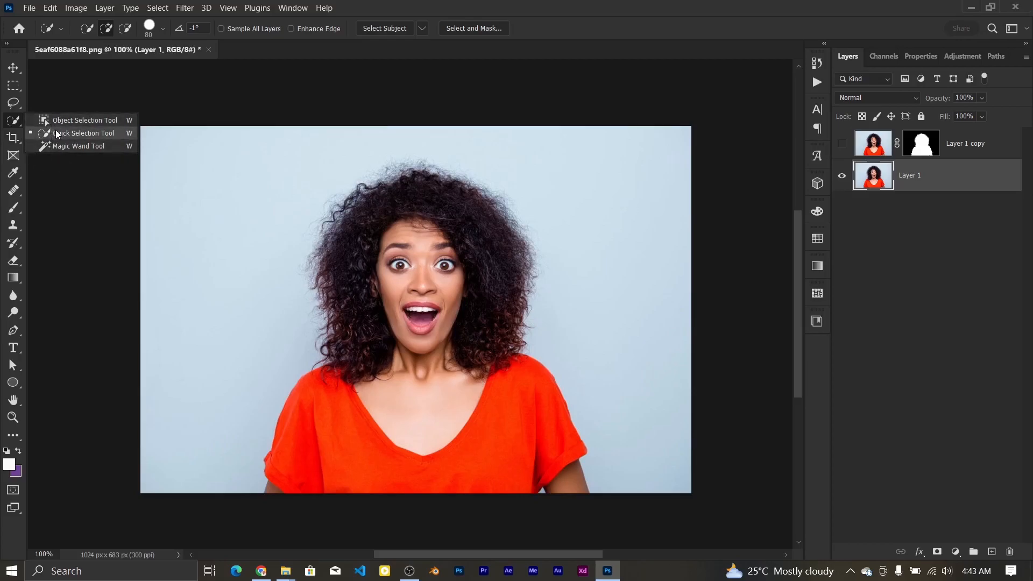
left_click(56, 133)
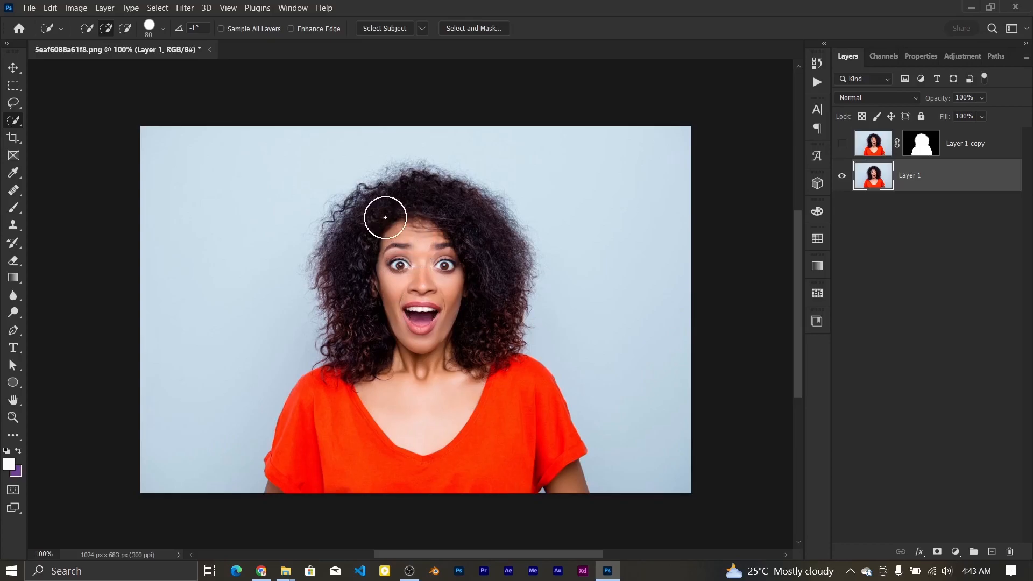
key("ctrl+plus")
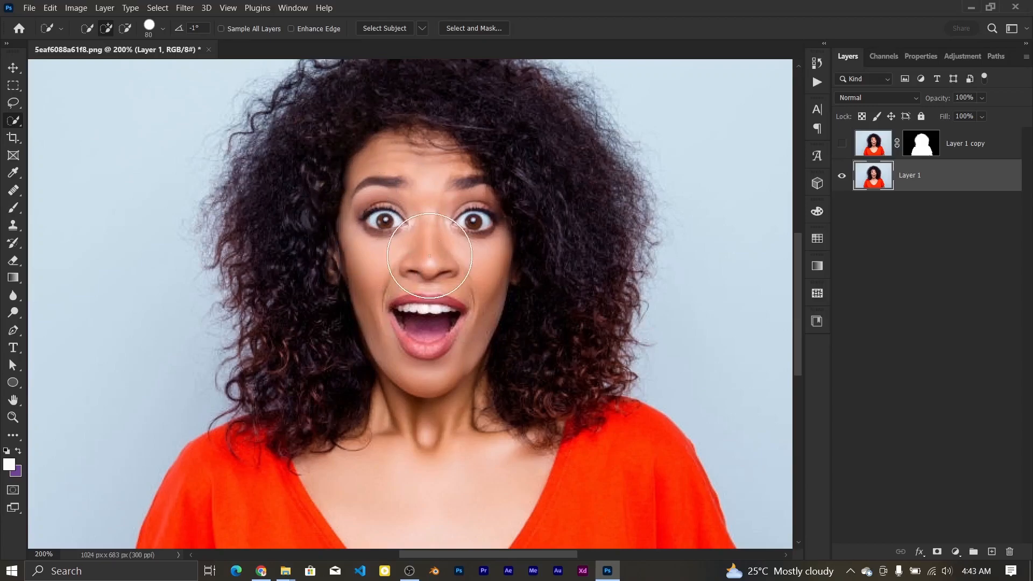
key("ctrl+minus")
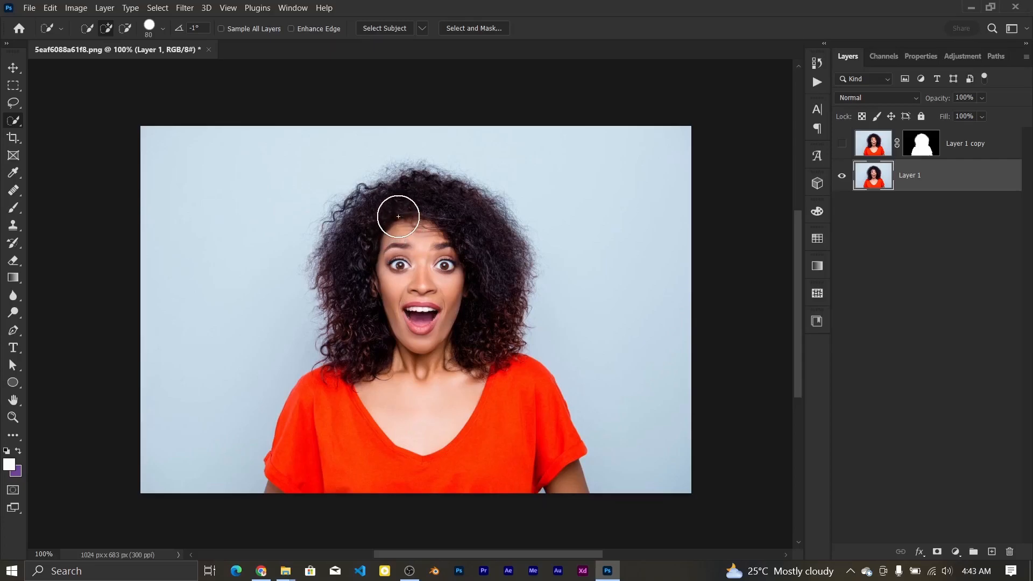
mouse_move(402, 204)
left_mouse_down()
mouse_move(411, 282)
mouse_move(387, 302)
mouse_move(374, 346)
mouse_move(436, 349)
mouse_move(454, 318)
mouse_move(353, 406)
mouse_move(362, 392)
mouse_move(359, 412)
left_mouse_up()
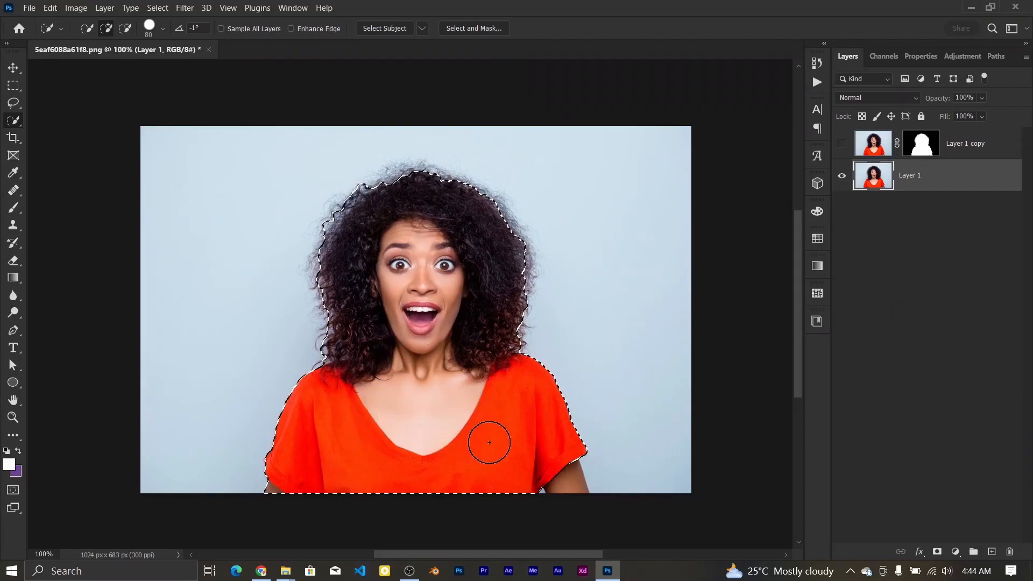
Step: Reduce the selection brush size to 35 and add the bare arm below the sleeve to the selection
key("bracketleft")
key("bracketleft")
key("bracketleft")
key("bracketleft")
key("bracketleft")
key("bracketleft")
key("bracketleft")
key("bracketleft")
key("bracketleft")
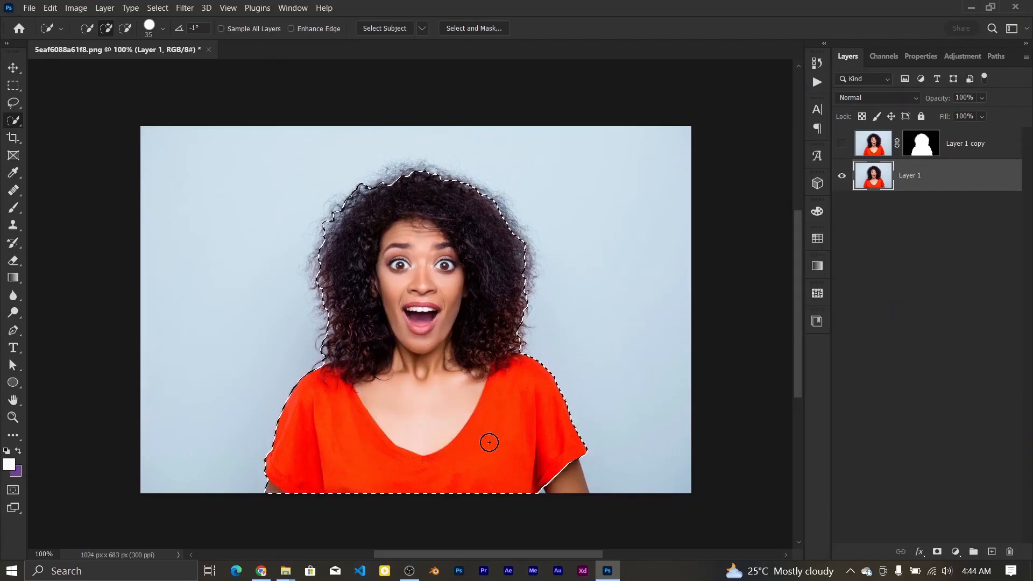
left_click_drag(566, 469, 565, 477)
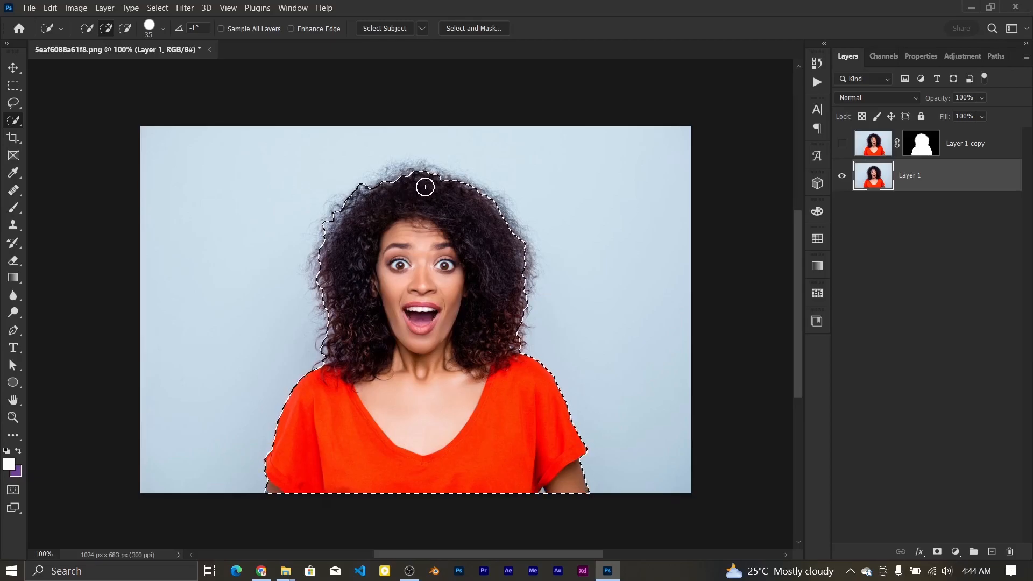
Step: Try the selection as a layer mask on Layer 1, and undo the mask and deselect
left_click(937, 552)
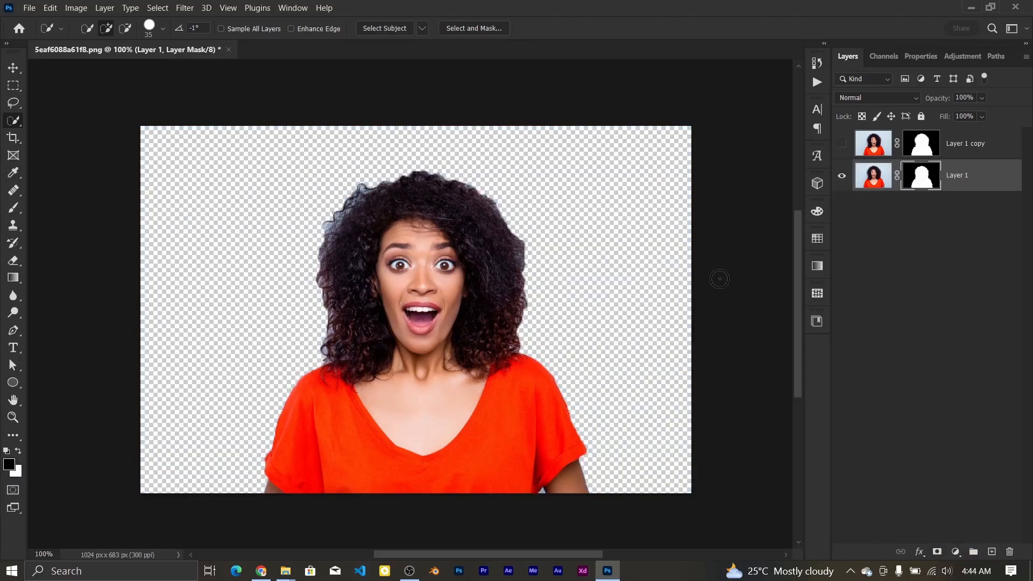
key("ctrl+z")
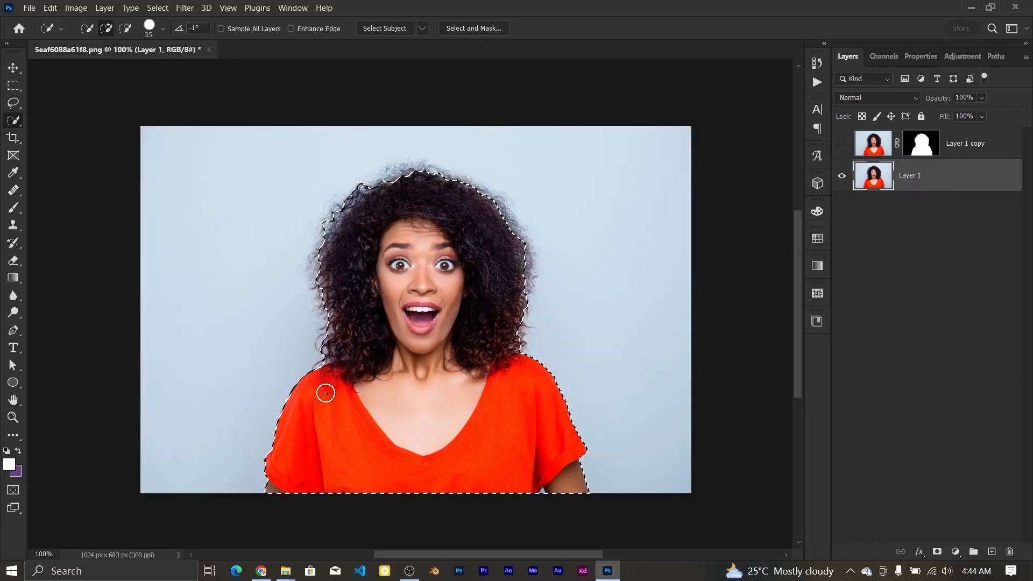
key("ctrl+d")
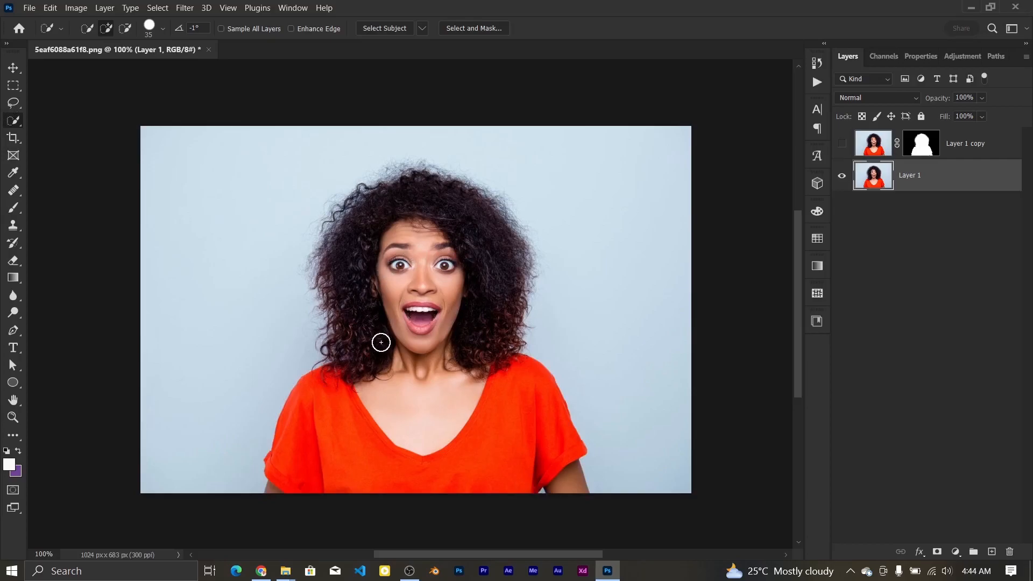
Step: Select the woman's face with Quick Selection, and try subtracting from and adding to the selection around the hairline
mouse_move(383, 226)
left_mouse_down()
mouse_move(422, 235)
mouse_move(436, 275)
mouse_move(412, 322)
mouse_move(433, 342)
left_mouse_up()
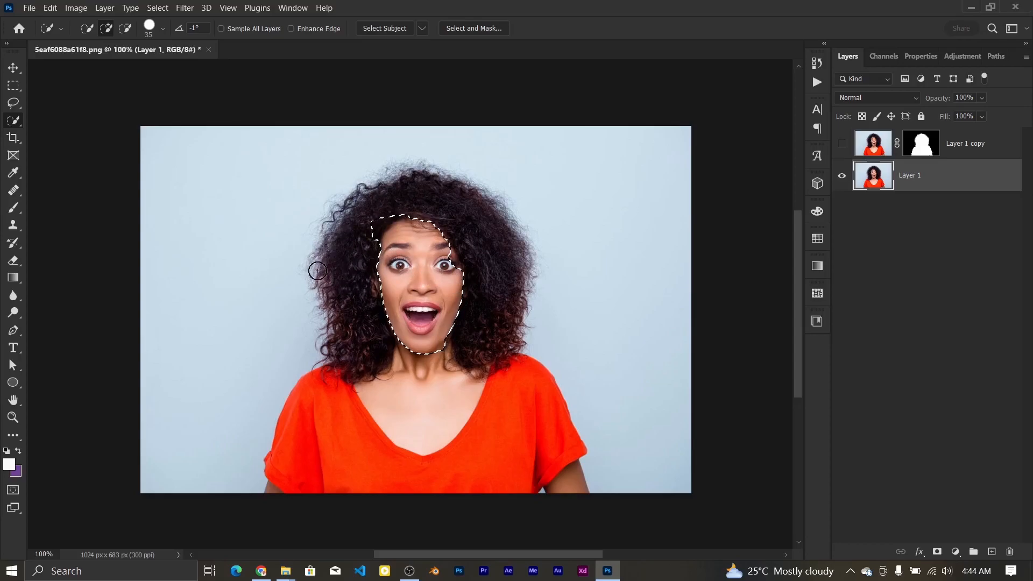
left_click(127, 29)
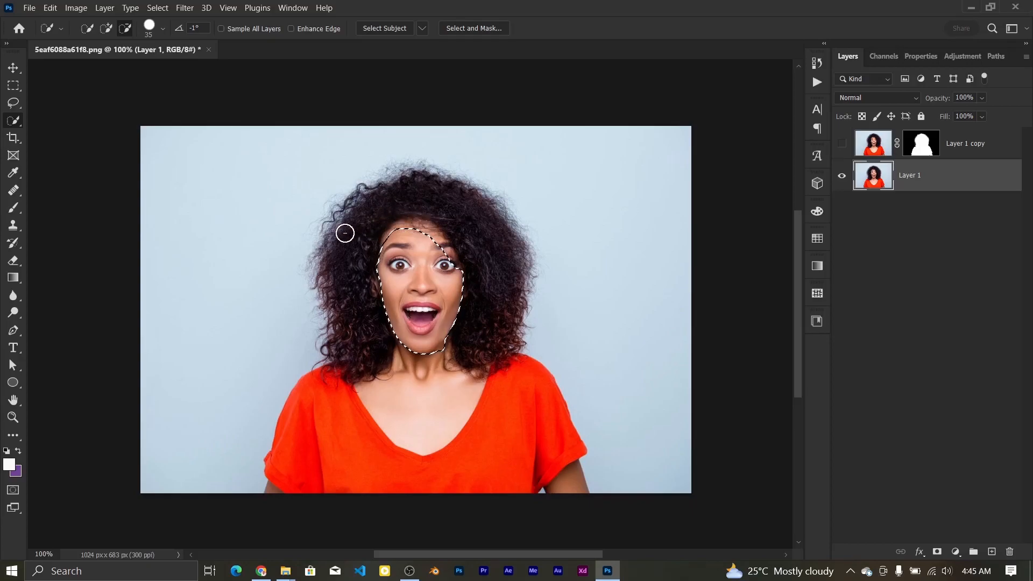
left_click(106, 30)
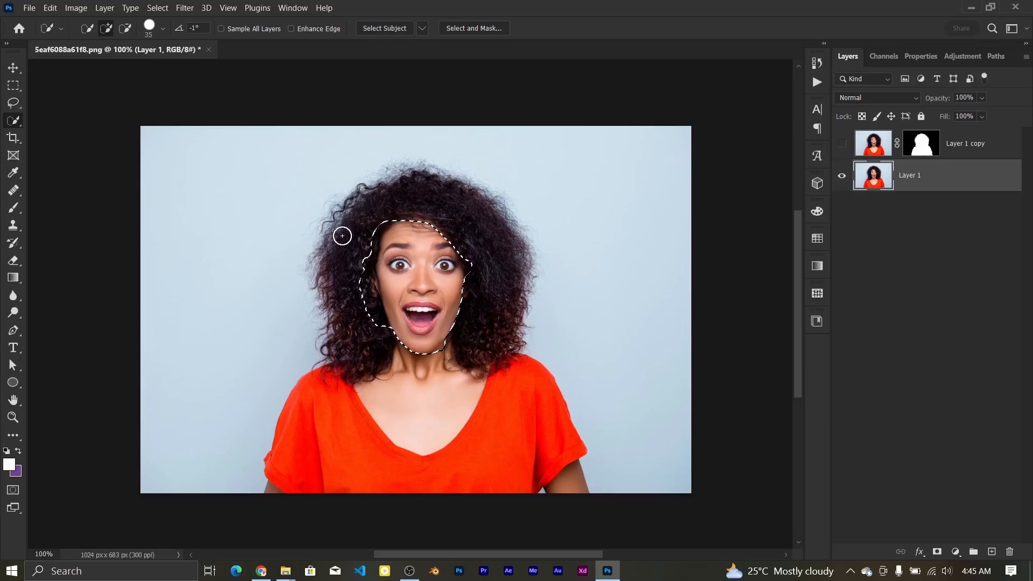
Step: Try temporarily switching to subtract mode to remove parts of the face selection, and clear the selection
key("alt")
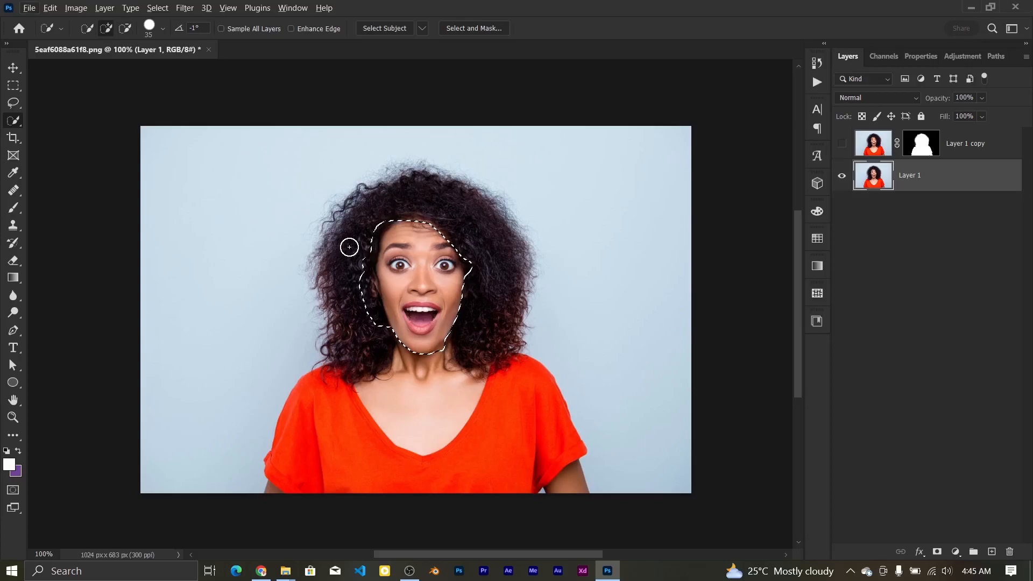
key("alt")
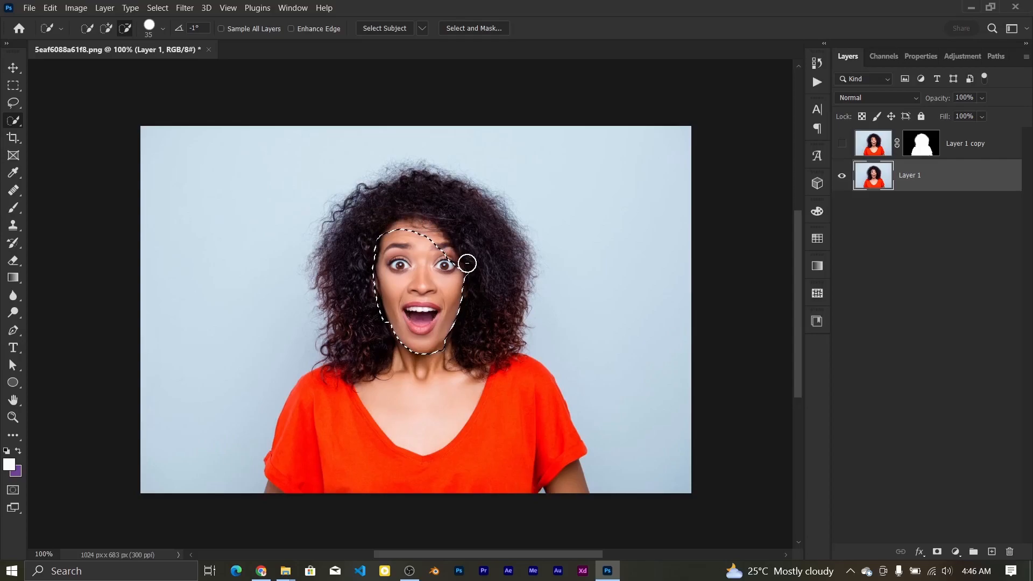
mouse_move(465, 300)
left_mouse_down()
mouse_move(431, 357)
mouse_move(402, 350)
mouse_move(376, 295)
mouse_move(376, 235)
mouse_move(417, 235)
mouse_move(472, 286)
mouse_move(414, 335)
mouse_move(397, 298)
mouse_move(430, 338)
mouse_move(435, 318)
mouse_move(420, 290)
mouse_move(399, 291)
left_mouse_up()
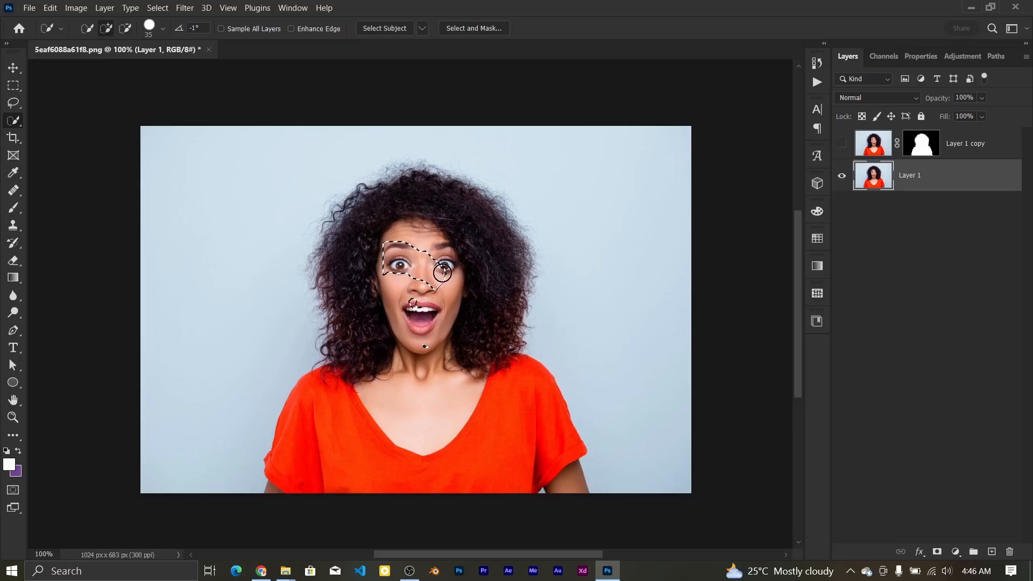
key("ctrl+d")
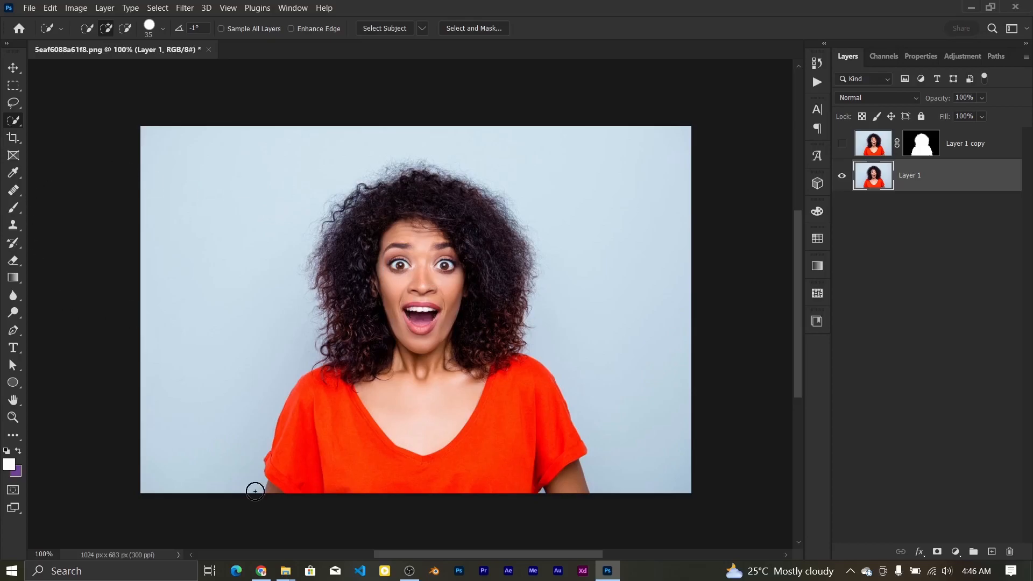
Step: Open 5e186d762f697.png, 5ebfd86c7b158.png and 7-77391_businessman-transparent-business-man-png.png together from the RMV_BG folder in Tuts on drive D
key("ctrl+o")
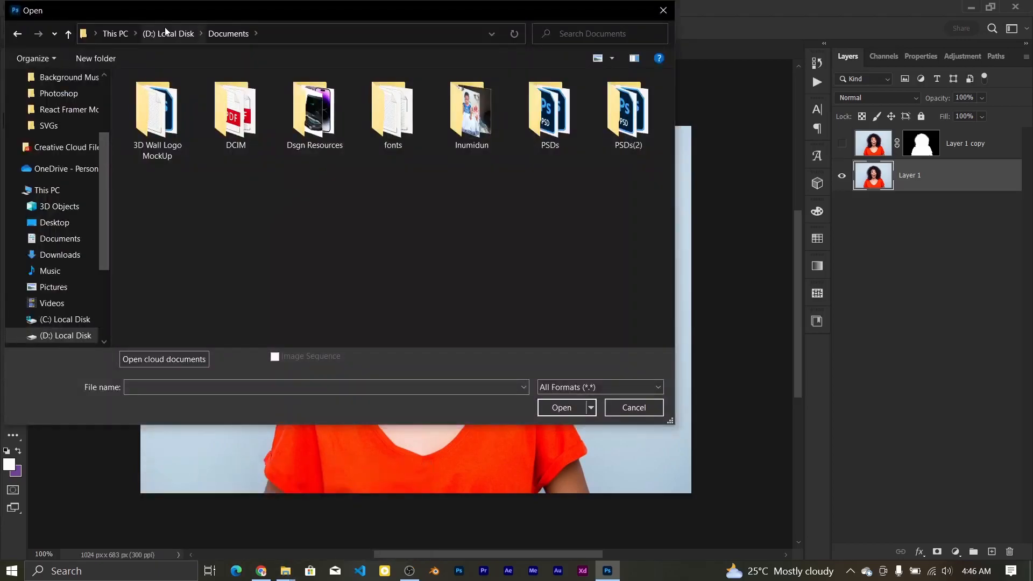
left_click(166, 32)
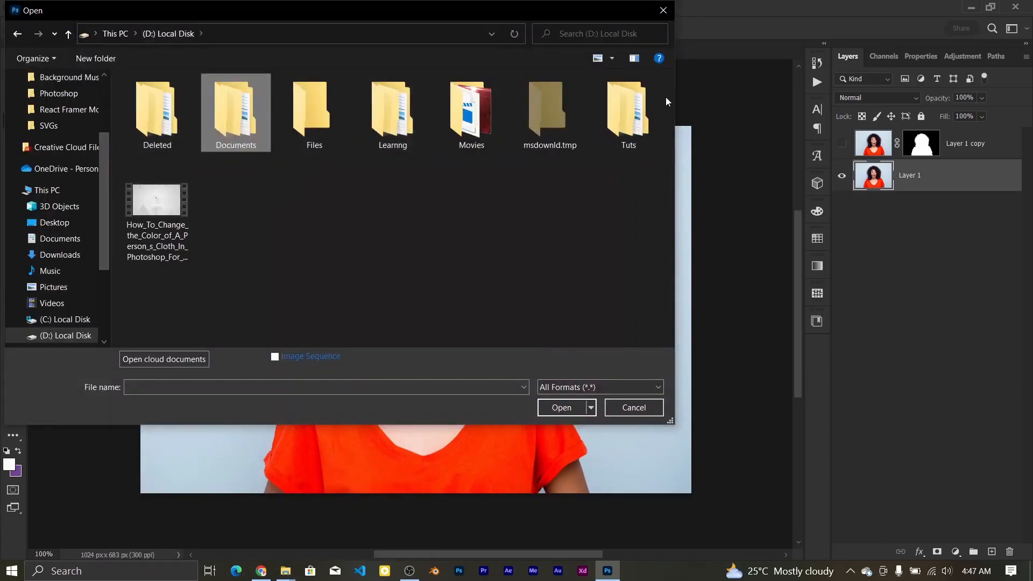
double_click(634, 108)
double_click(263, 111)
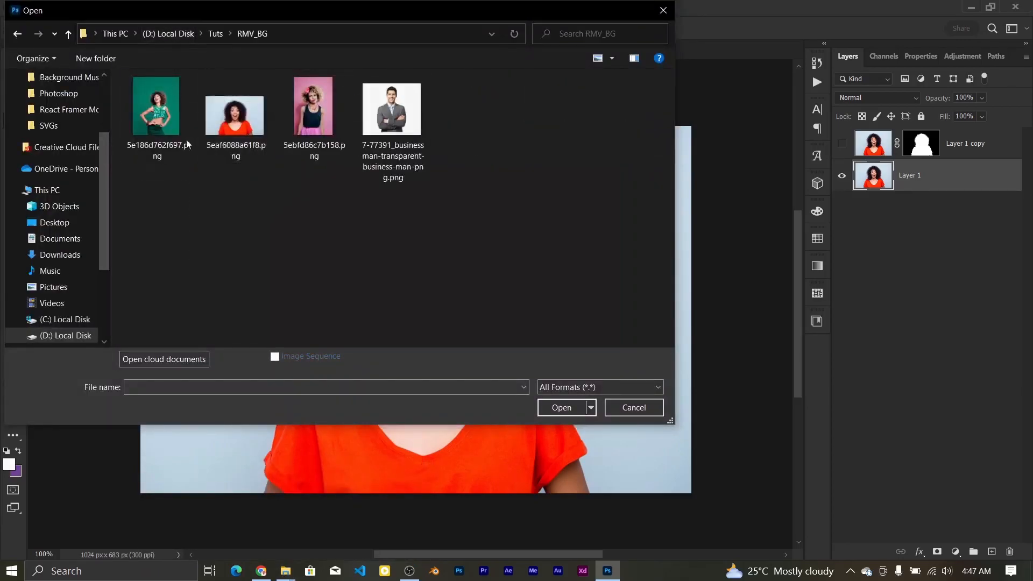
left_click(384, 145)
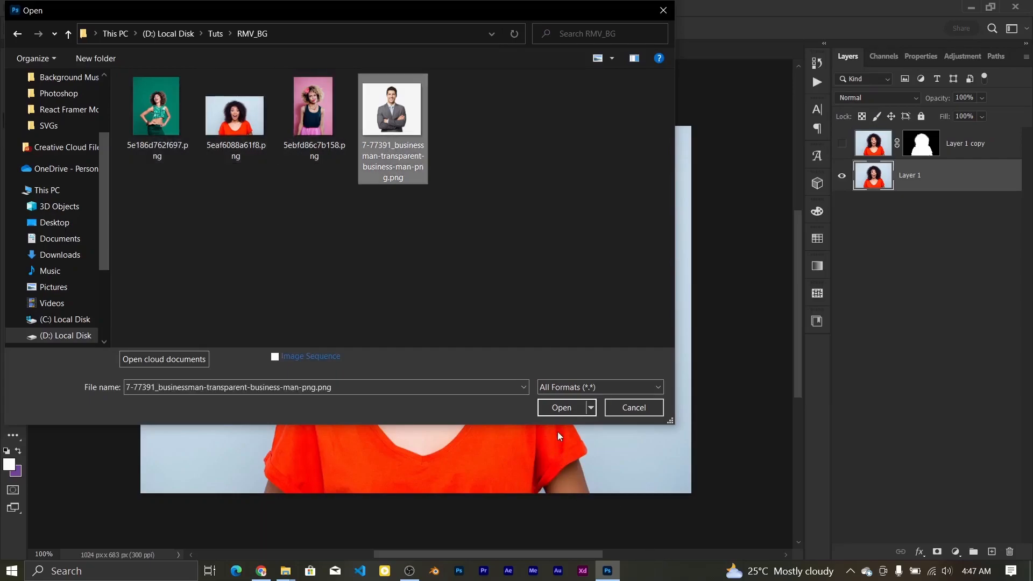
left_click(161, 107)
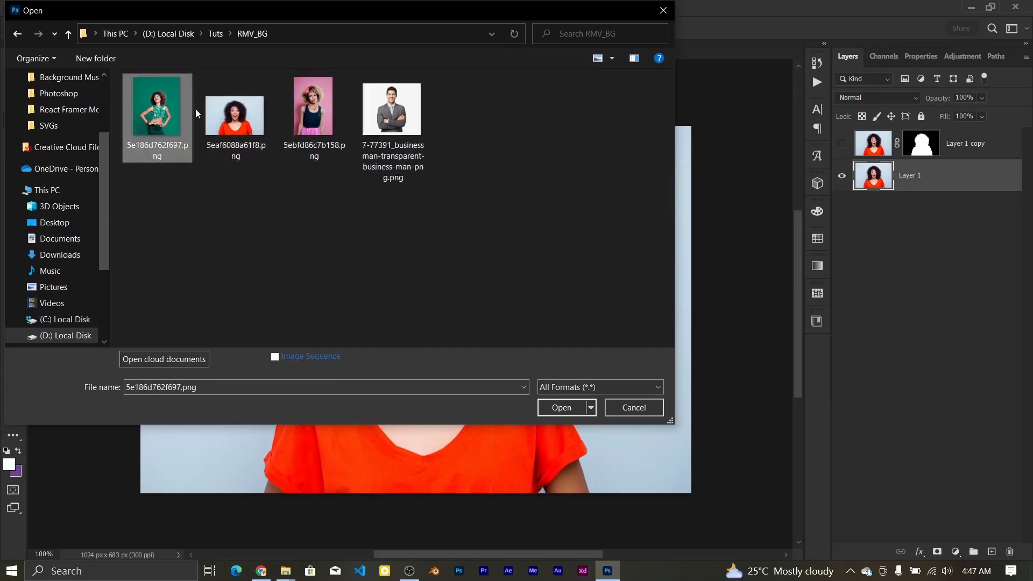
left_click(290, 110, "ctrl")
left_click(377, 123, "ctrl")
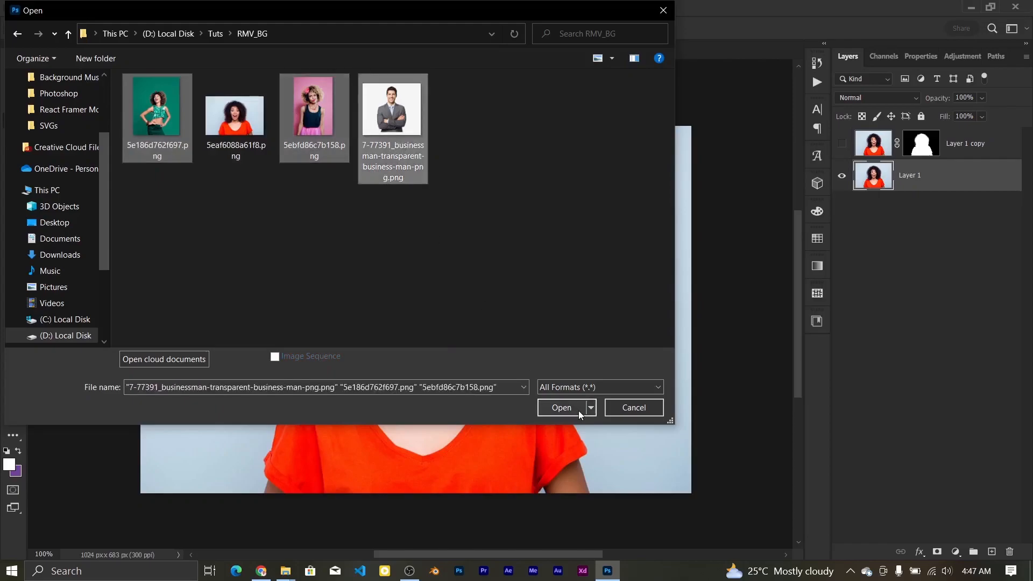
left_click(561, 408)
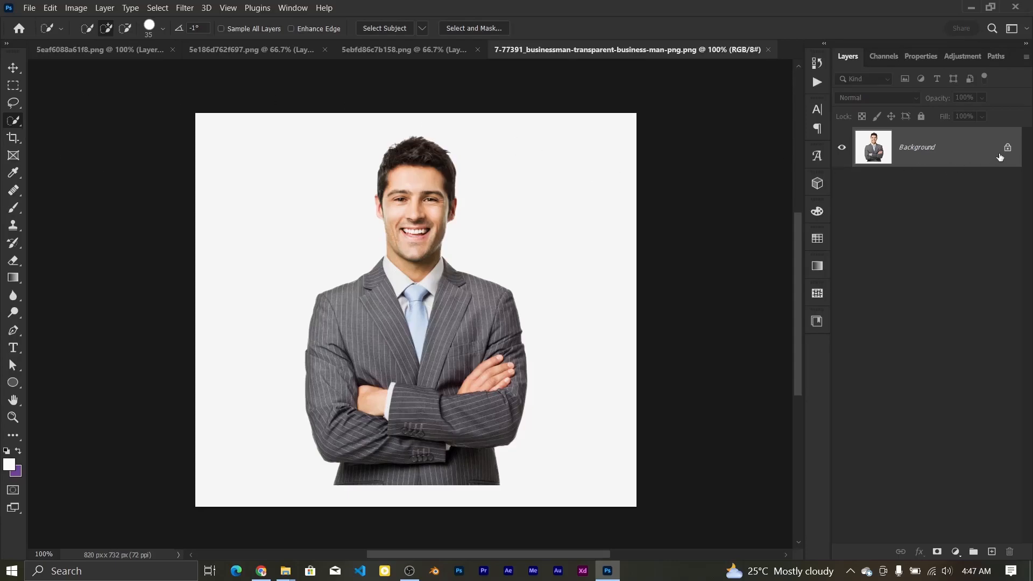
Step: Unlock the businessman image's Background layer and view the Remove Background quick action in its layer properties
left_click(915, 54)
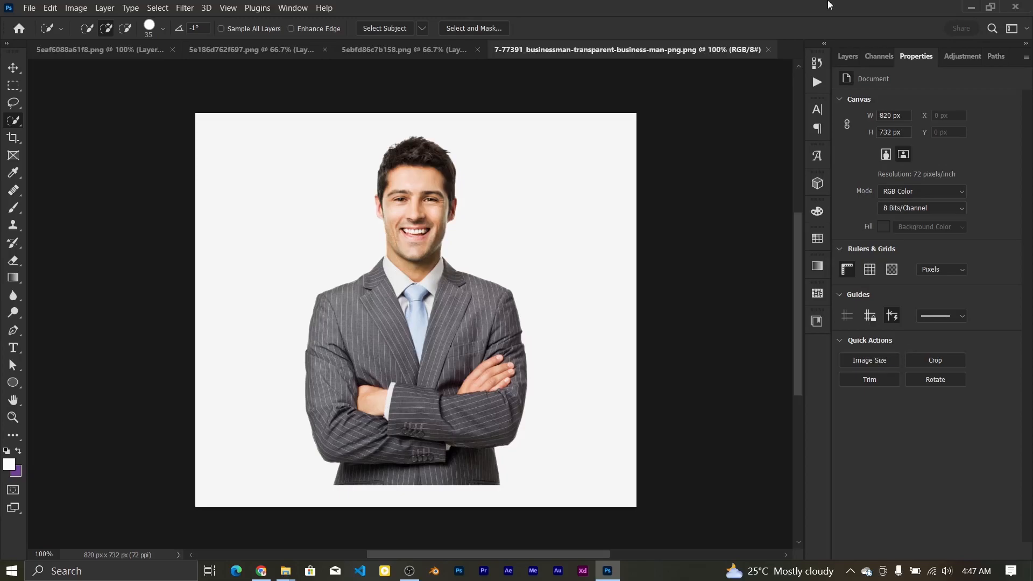
left_click(847, 58)
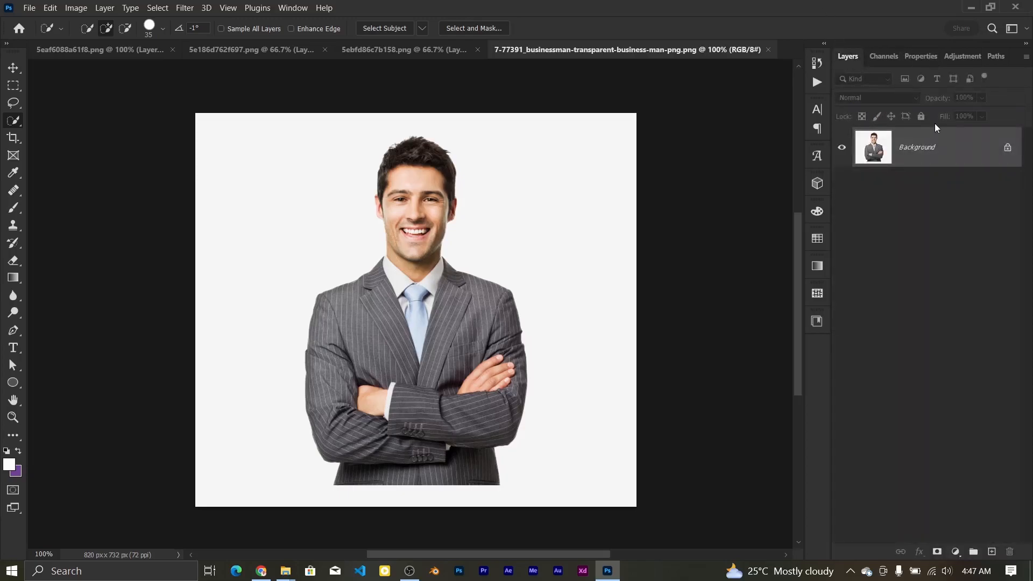
left_click(1007, 150)
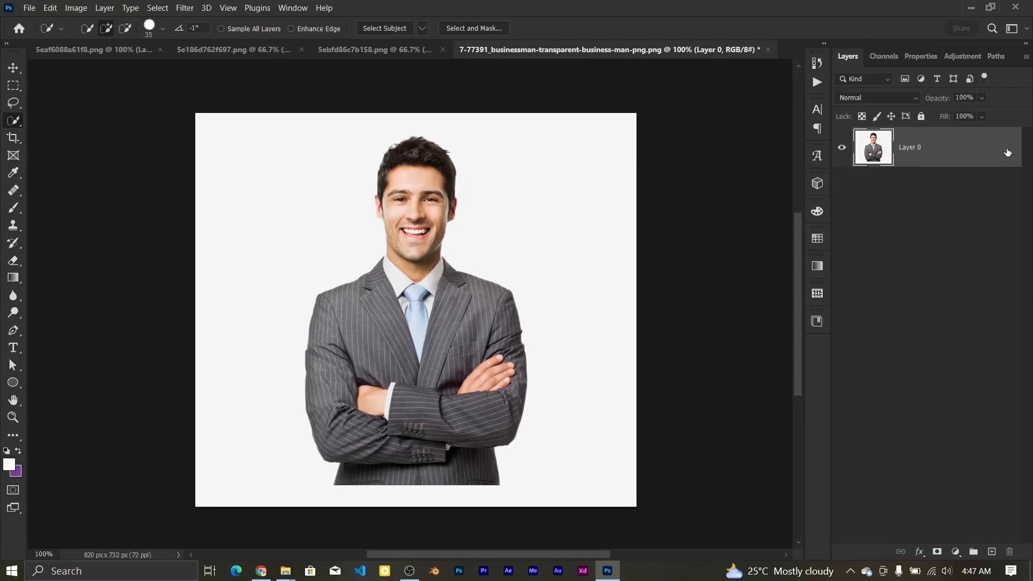
left_click(915, 54)
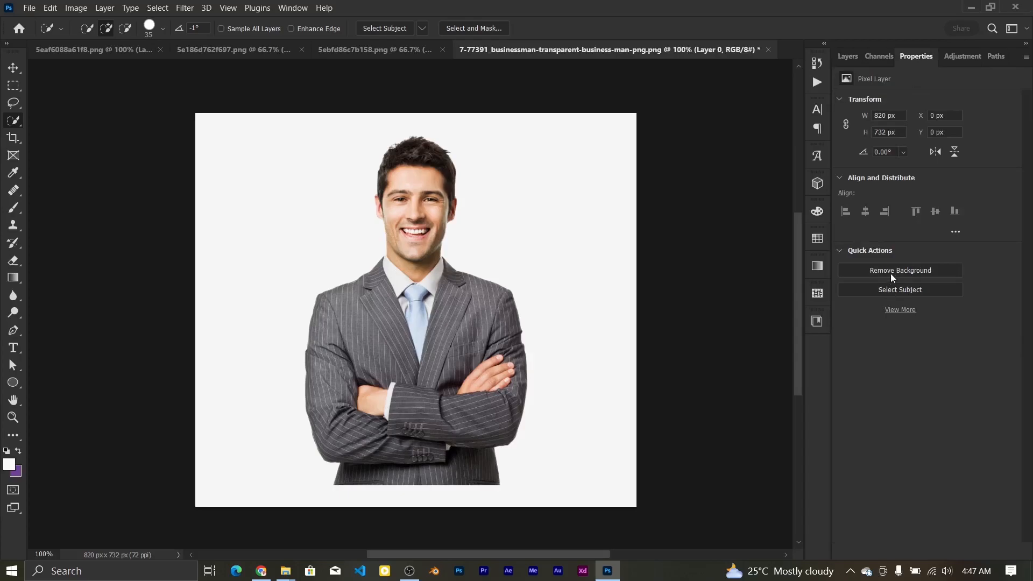
left_click(847, 55)
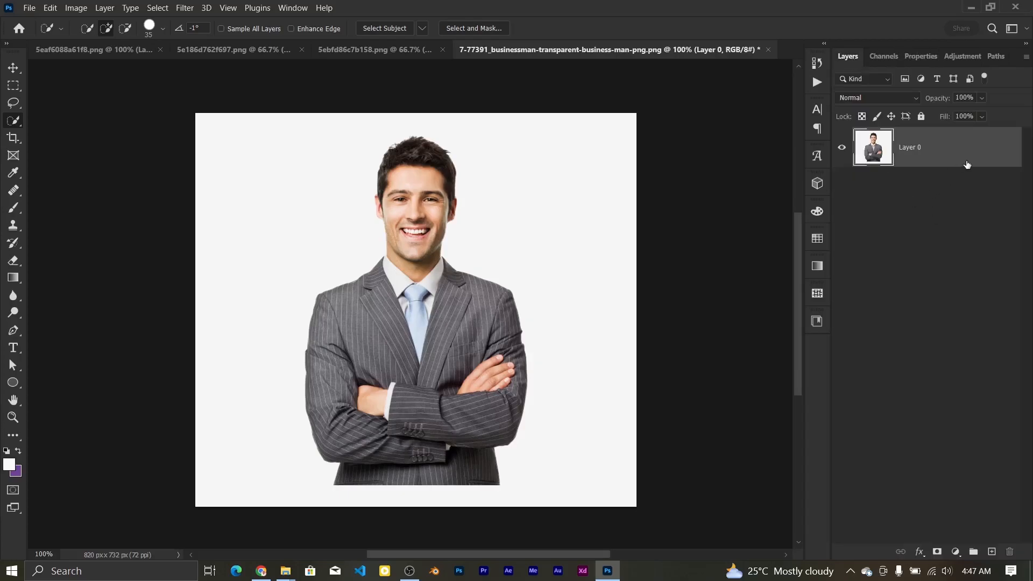
Step: Undo the businessman layer's unlocking, try selecting his face with Quick Selection, and clear the selection
key("ctrl+z")
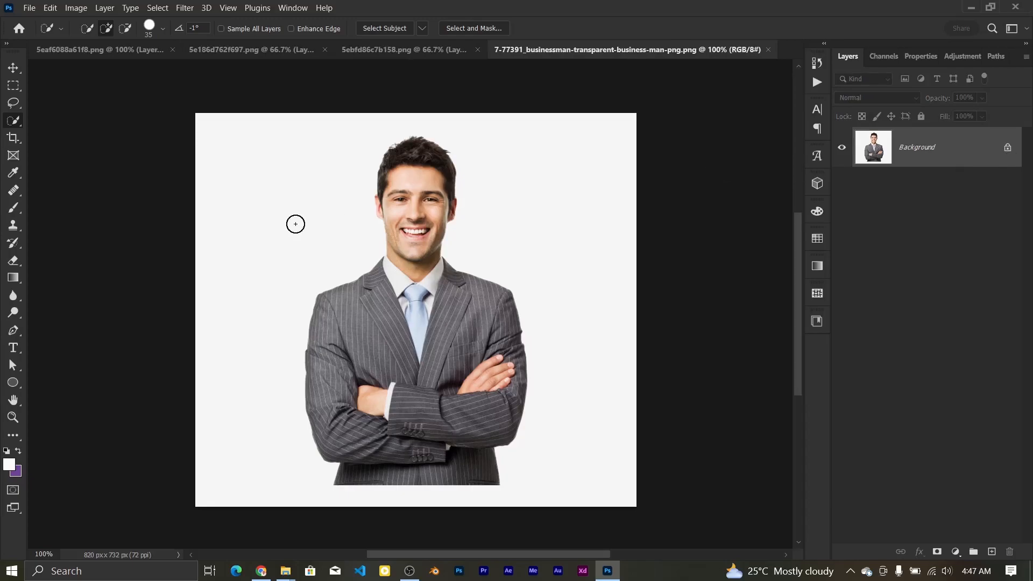
mouse_move(403, 203)
left_mouse_down()
mouse_move(411, 260)
mouse_move(419, 215)
mouse_move(397, 178)
left_mouse_up()
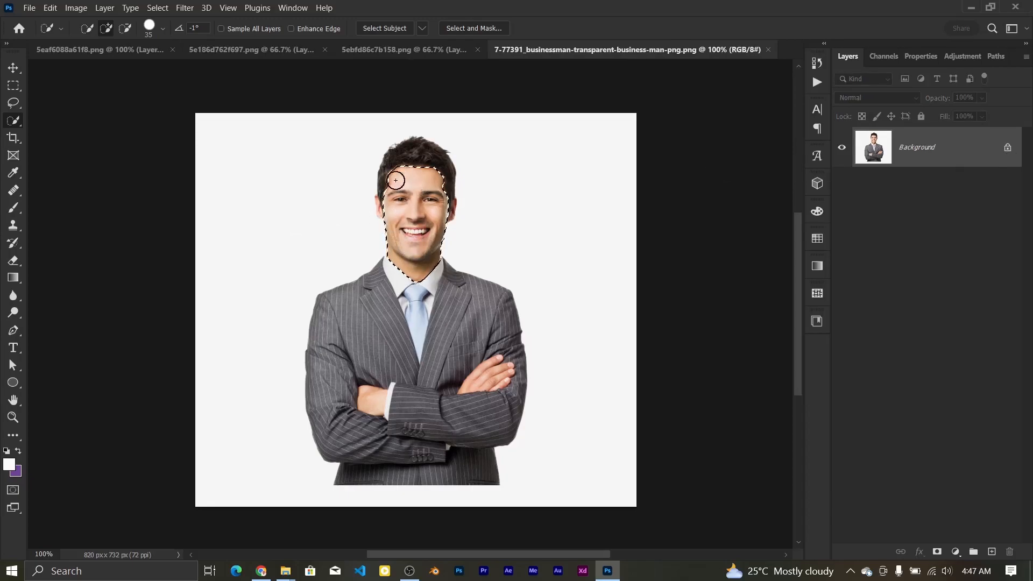
key("ctrl+d")
Step: Try to move the businessman's locked Background layer with the Move tool, and decline converting it to a normal layer
left_click(14, 68)
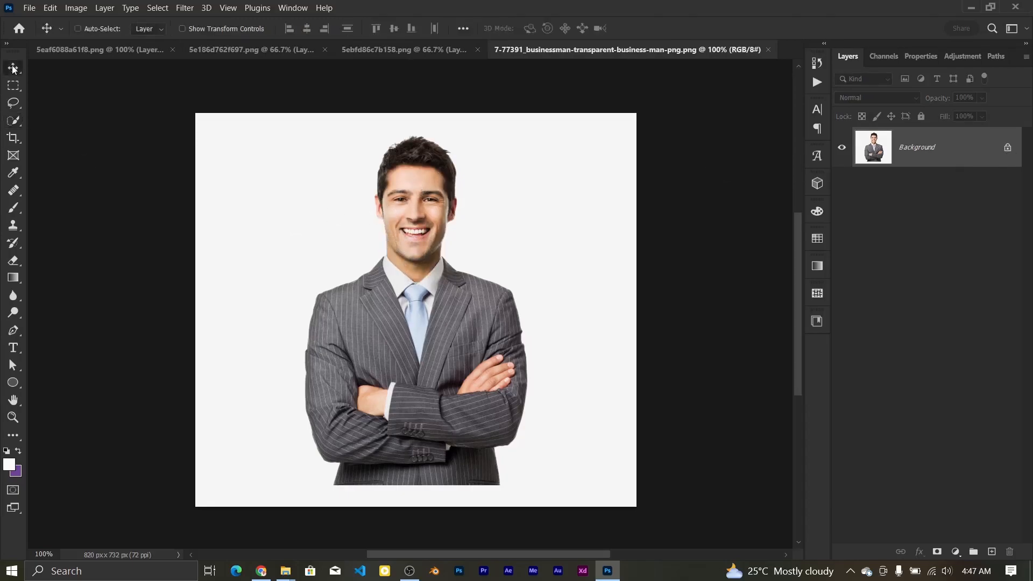
left_click_drag(429, 252, 265, 250)
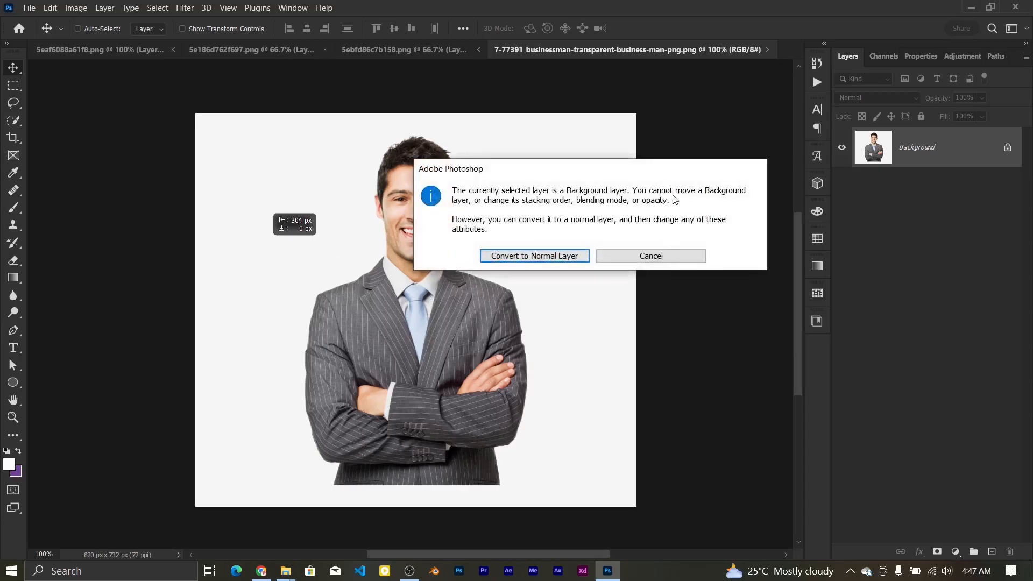
left_click(662, 255)
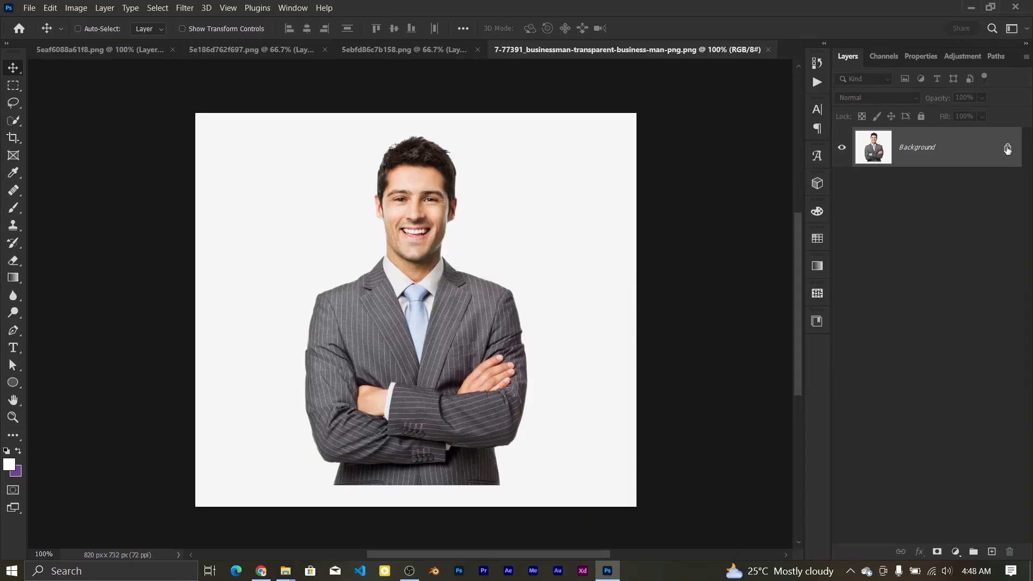
Step: Unlock the businessman's Background layer, apply the Remove Background quick action, and show the layer with its mask
left_click(1007, 149)
left_click(915, 56)
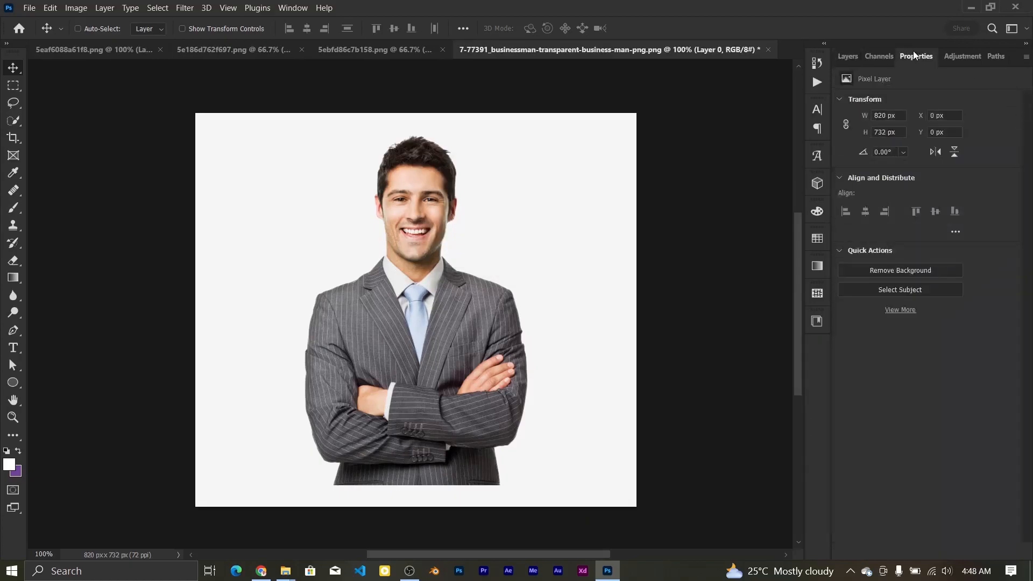
left_click(882, 271)
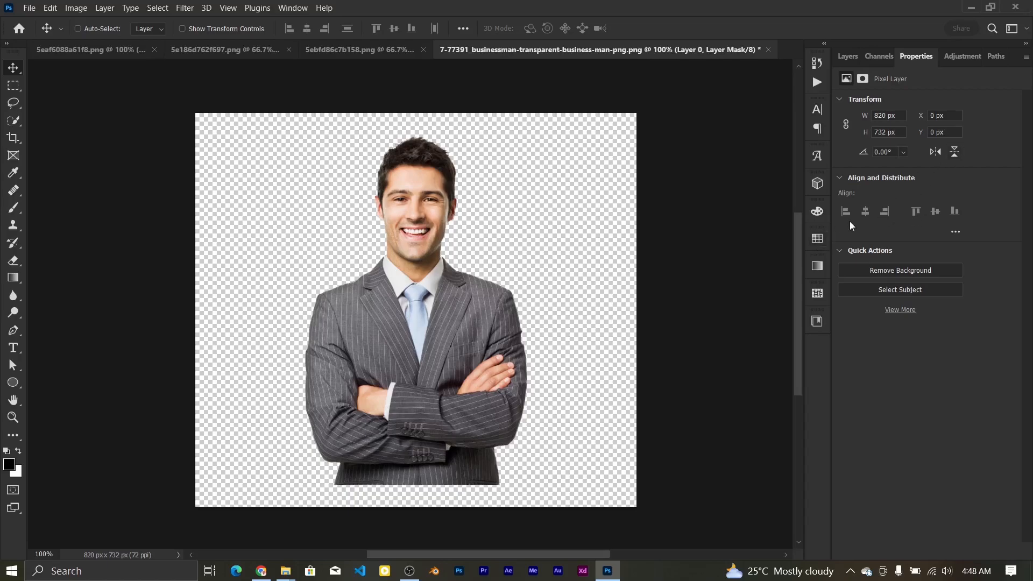
left_click(850, 54)
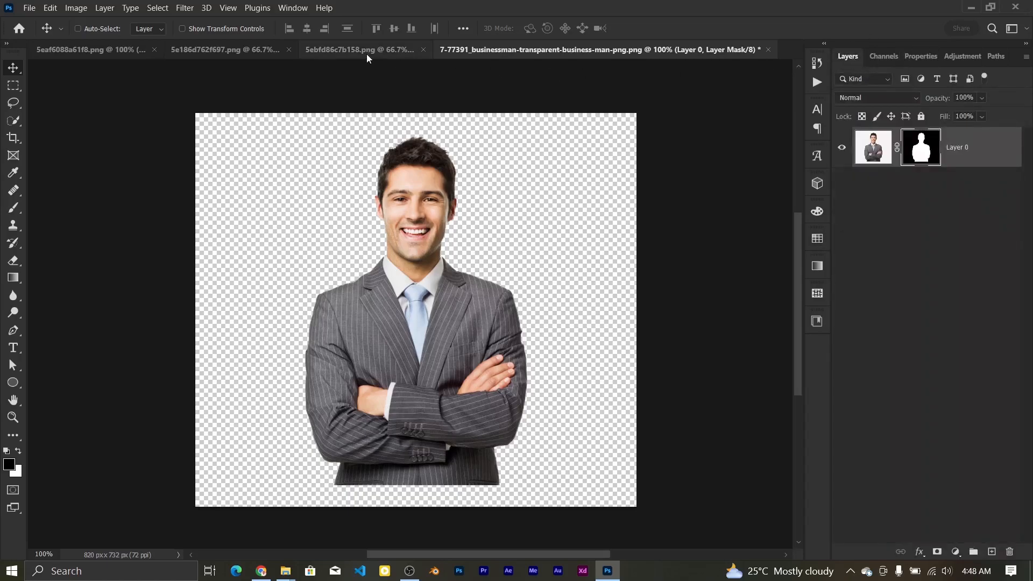
Step: Apply the Remove Background quick action to the woman's photo in 5ebfd86c7b158.png
left_click(366, 53)
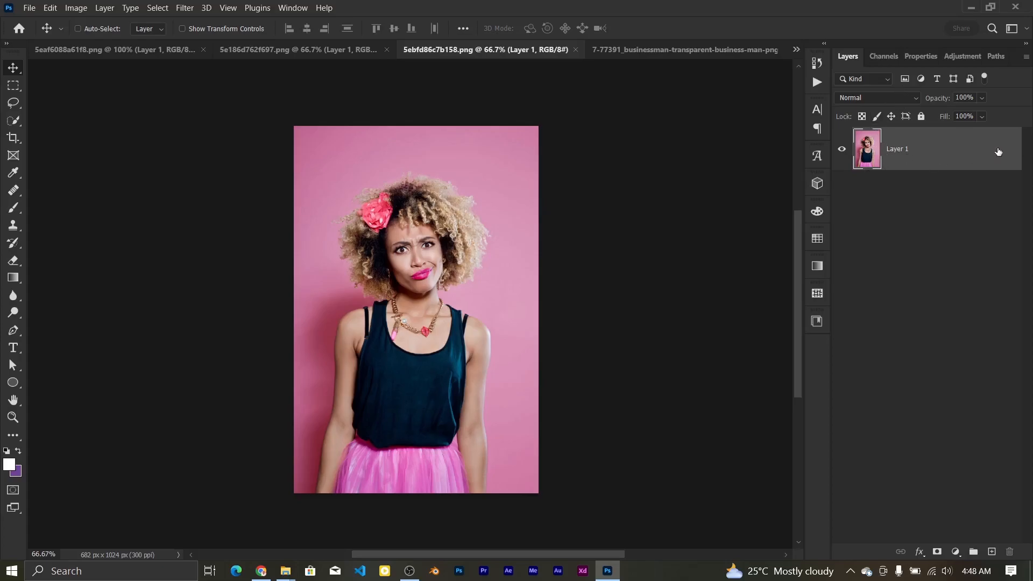
left_click(917, 56)
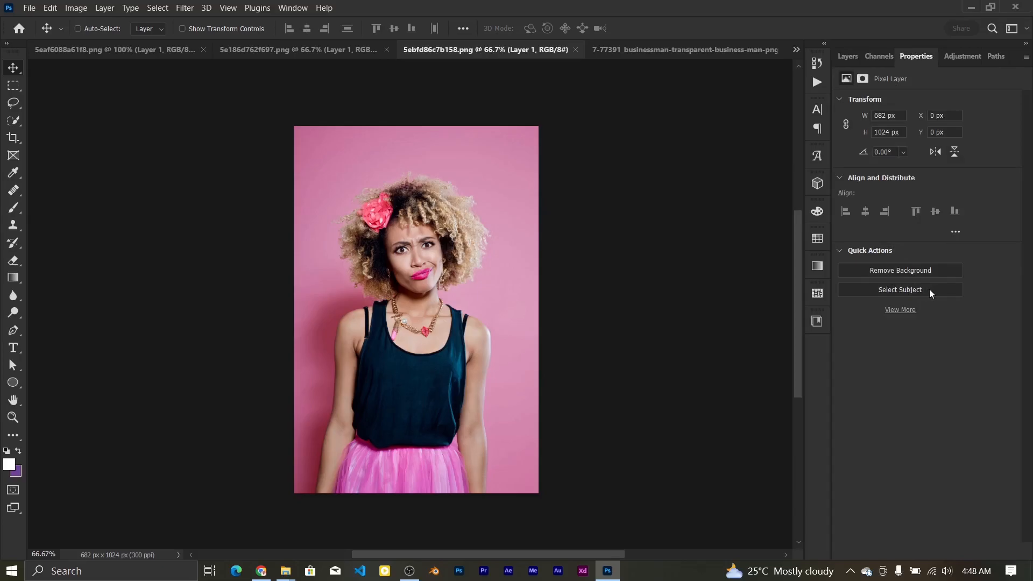
left_click(904, 267)
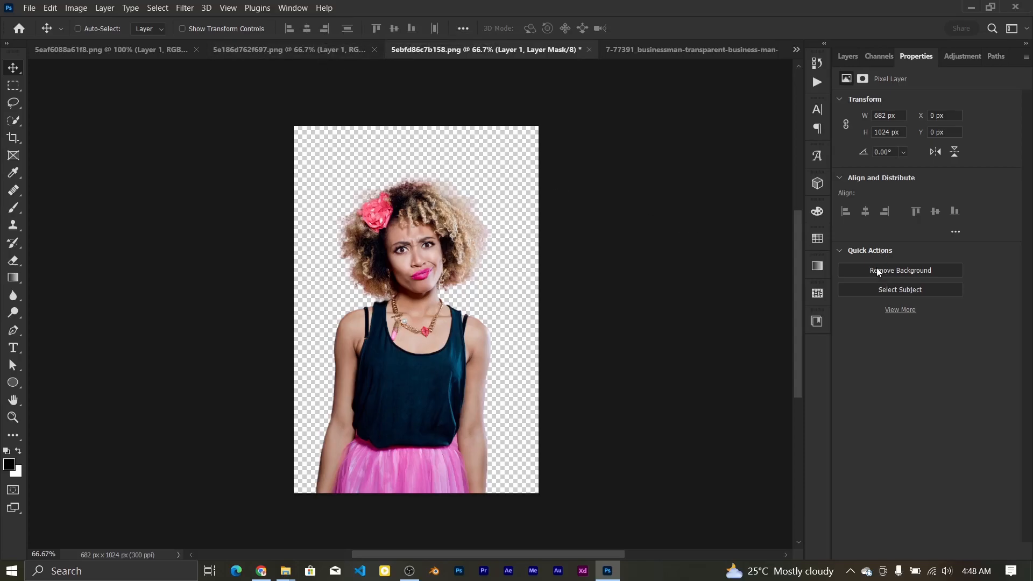
Step: In 5e186d762f697.png, select the woman with Select Subject and add a layer mask from the selection to hide the green background
left_click(307, 55)
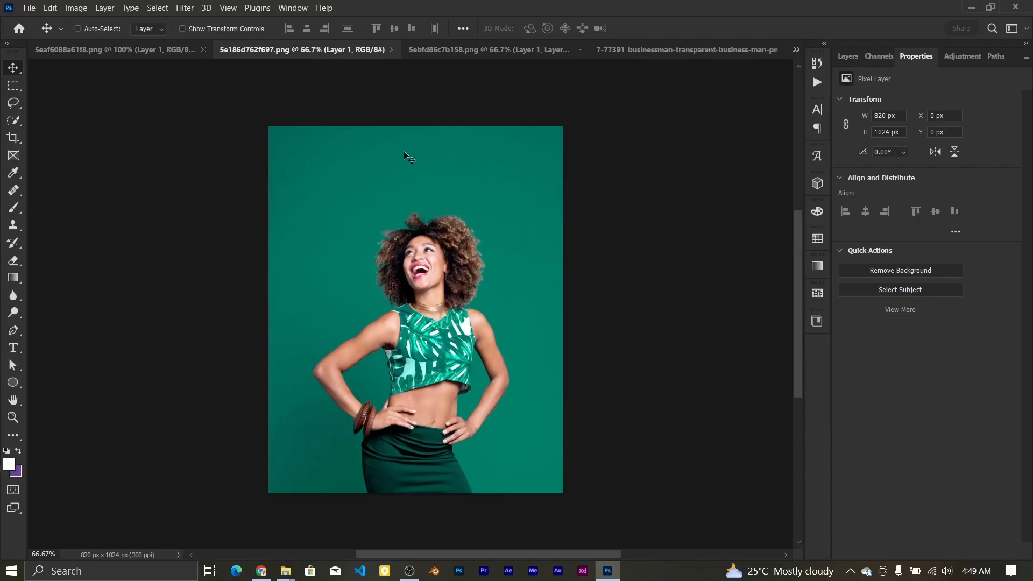
left_click(13, 121)
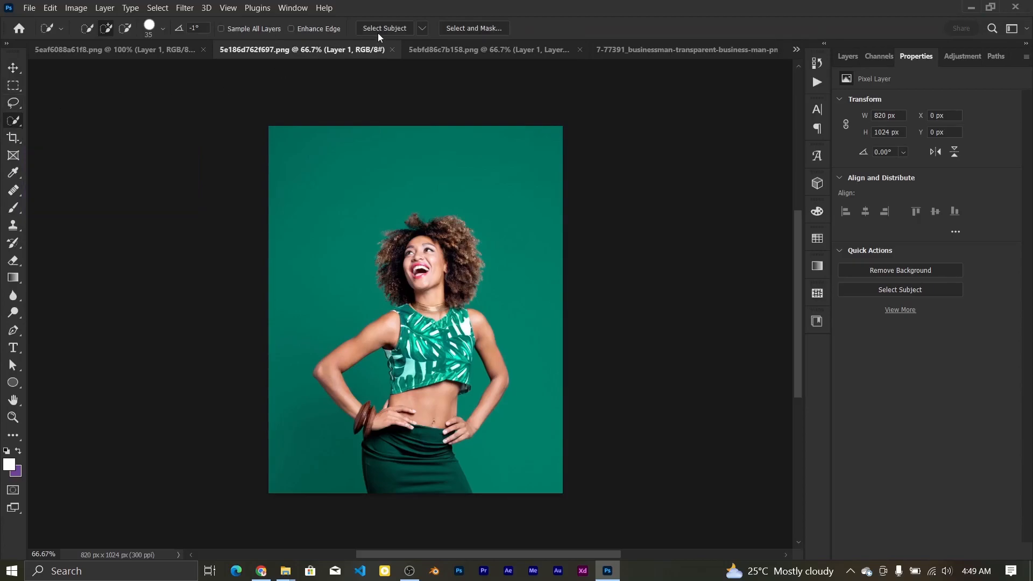
left_click(393, 32)
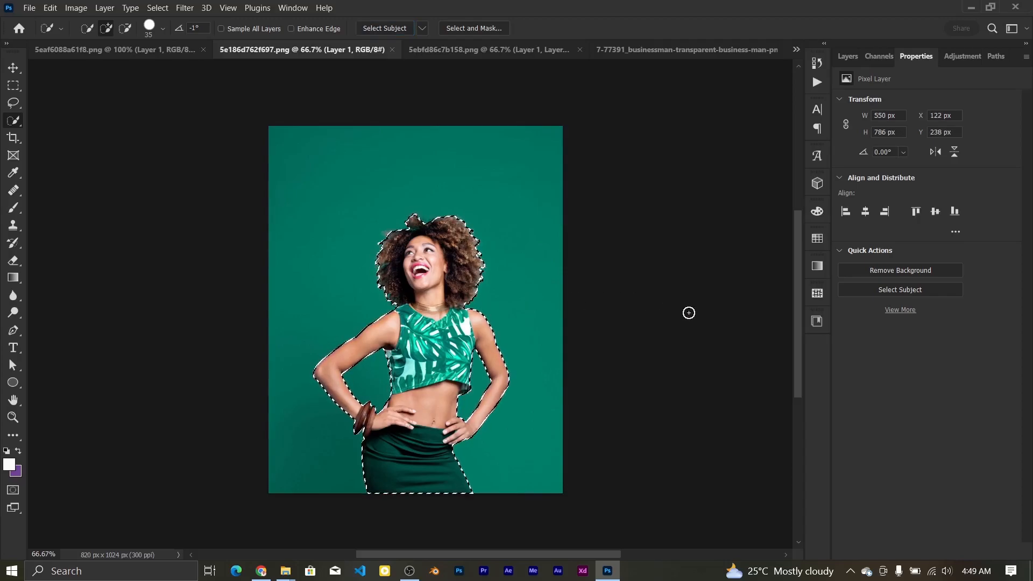
left_click(847, 56)
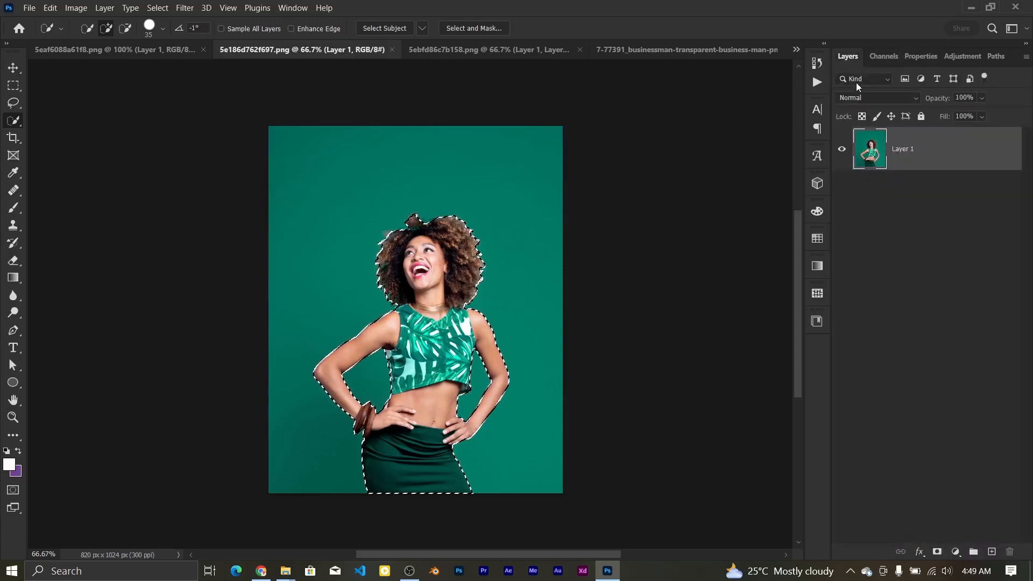
left_click(936, 554)
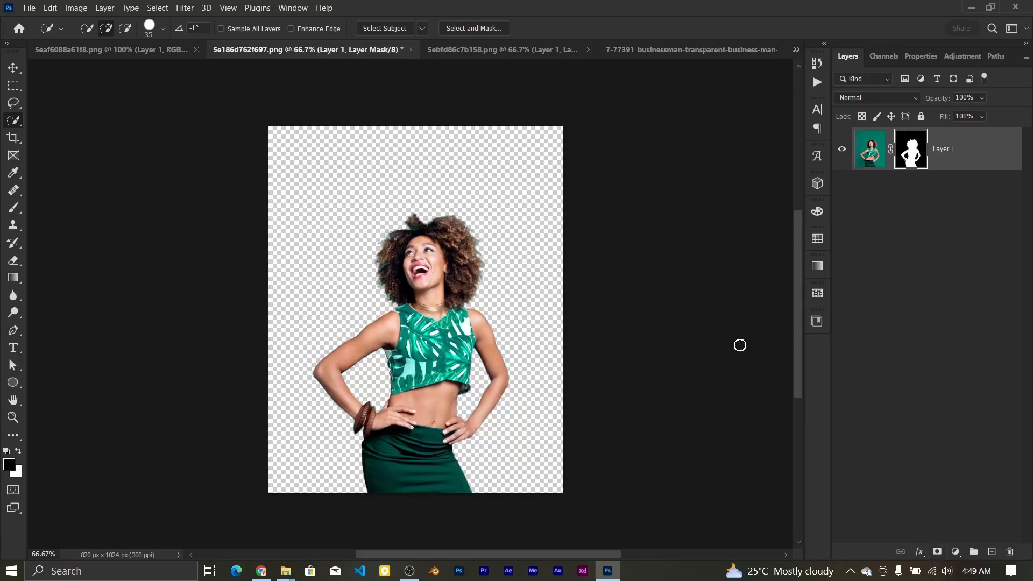
Step: Examine the cutout's edges up close around the woman's hair, top, arms and skirt, and return to the whole image
key("ctrl+plus")
key("ctrl+plus")
key("ctrl+plus")
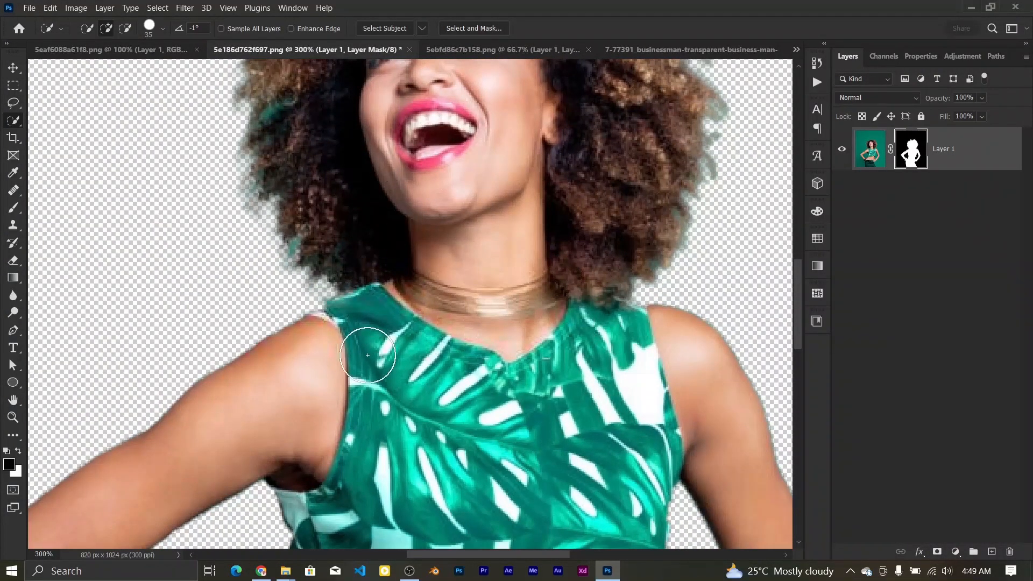
scroll(367, 355, "down", 10)
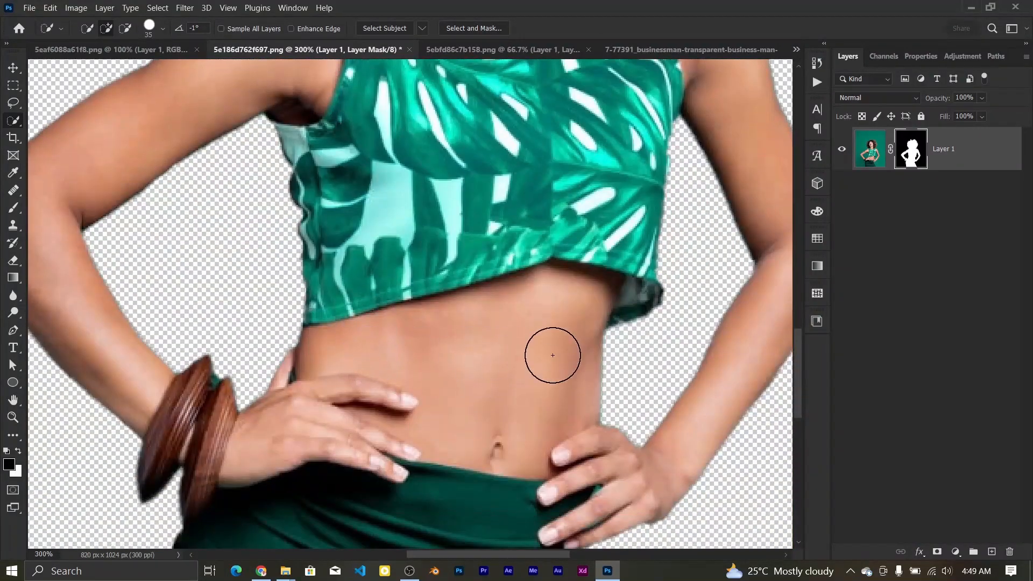
scroll(553, 355, "down", 2)
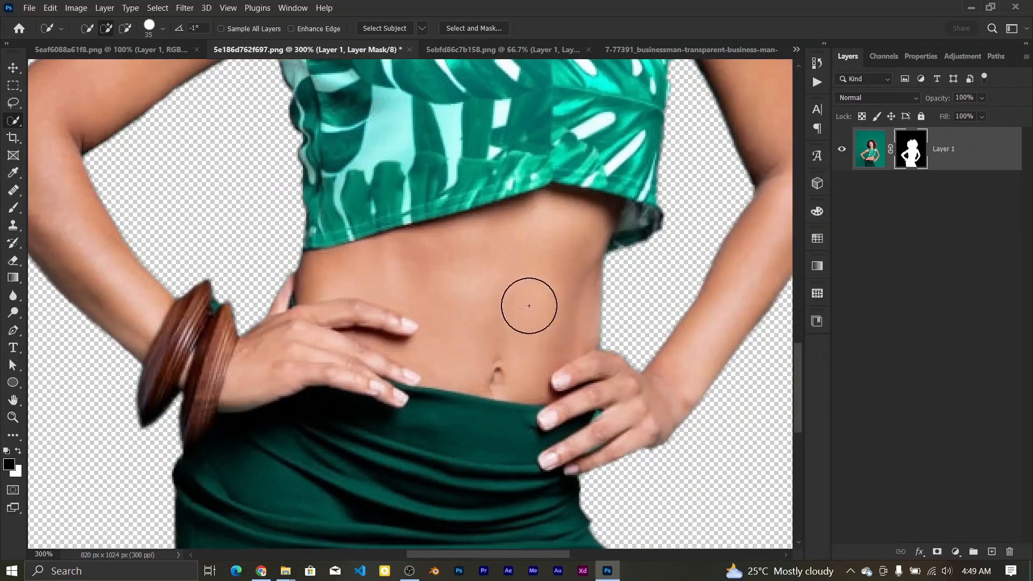
scroll(572, 311, "down", 8)
scroll(584, 320, "up", 15)
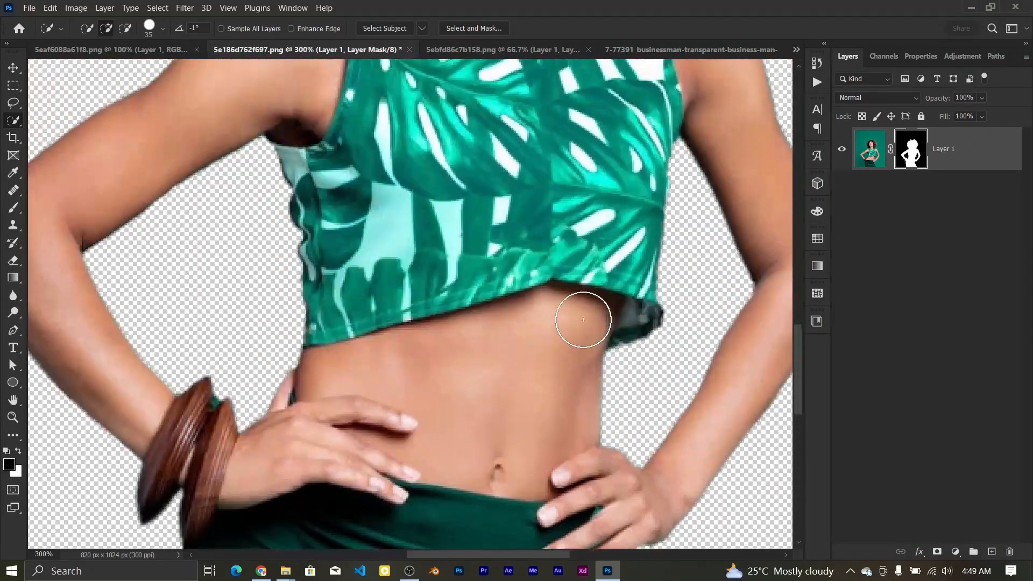
scroll(583, 320, "up", 8)
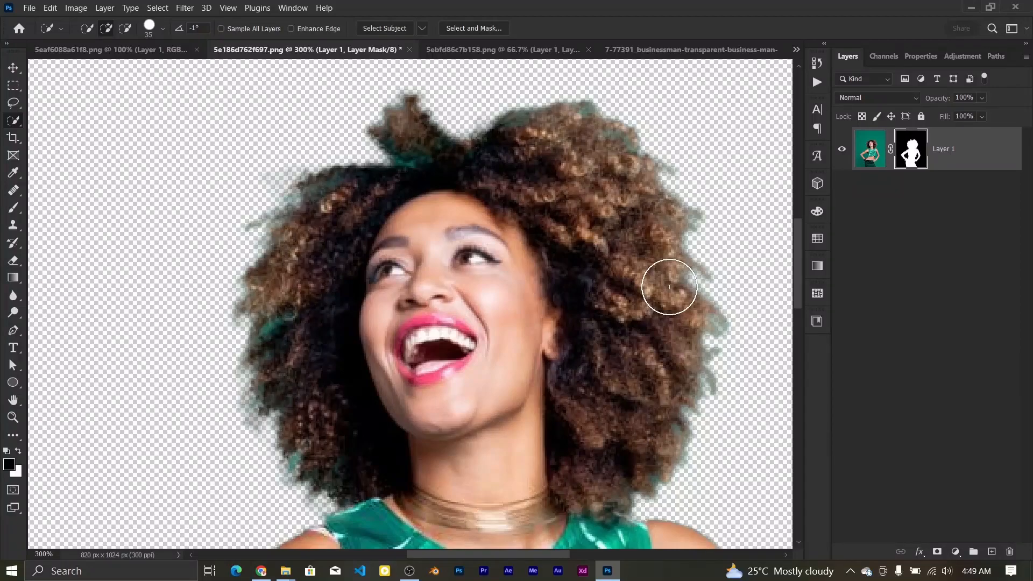
key("ctrl+0")
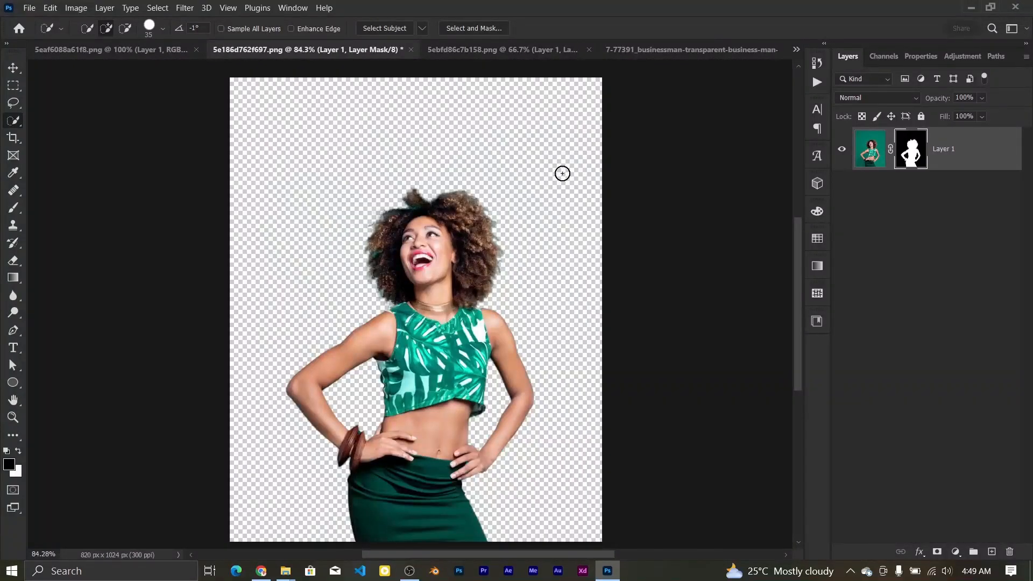
left_click(13, 68)
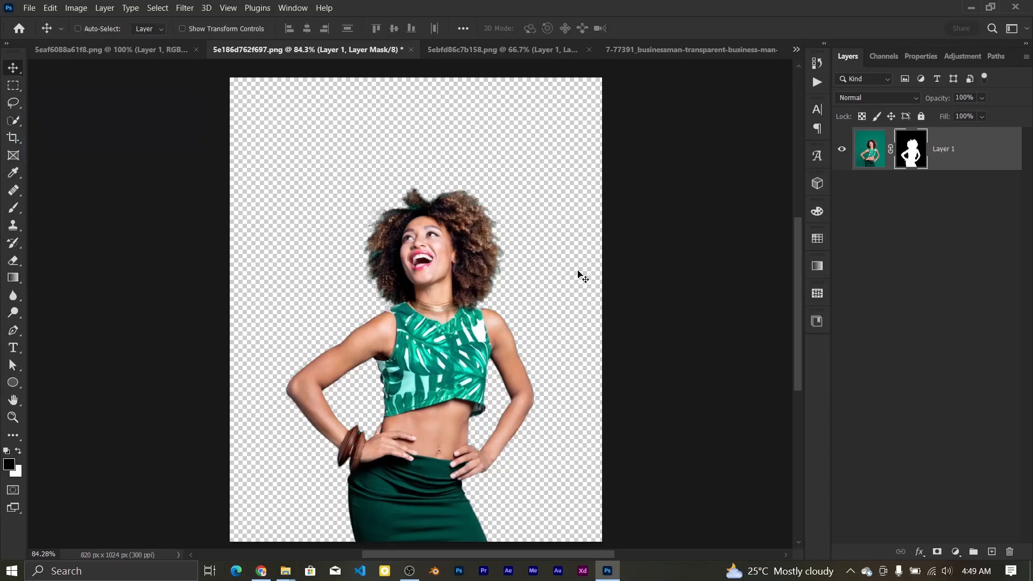
key("ctrl+minus")
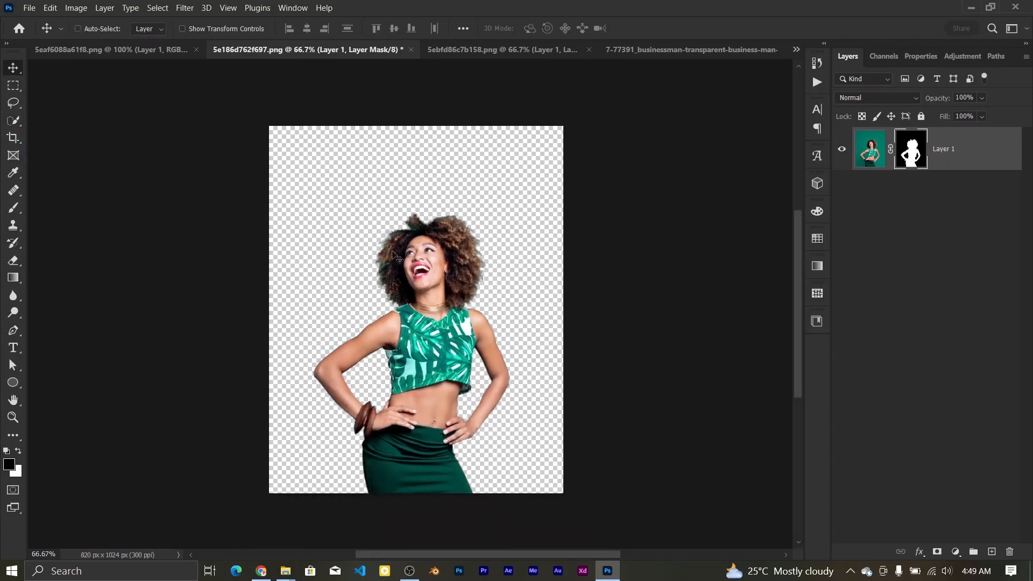